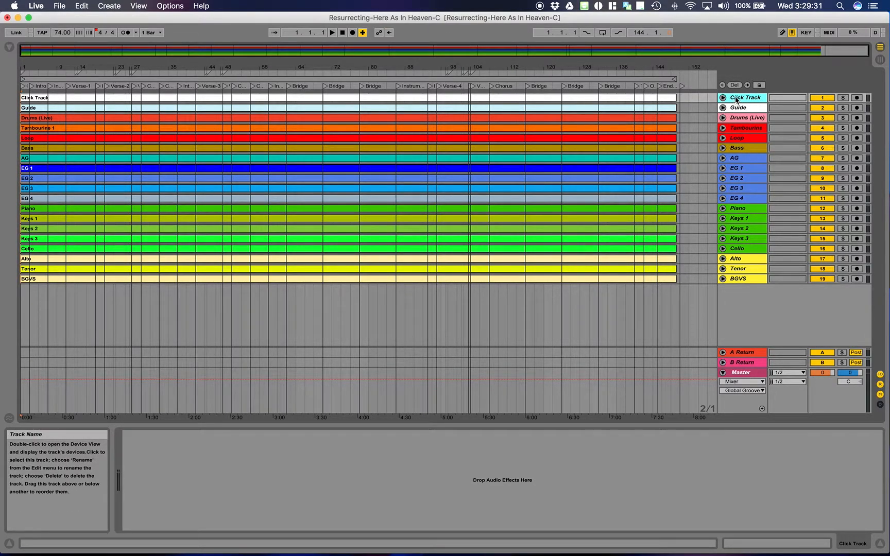
- Unfold all the tracks from Click Track through BGVS to show their waveforms, and select only the Click Track
{"action": "left_click", "coordinate": [738, 278], "text": "shift"}
{"action": "left_click", "coordinate": [723, 279]}
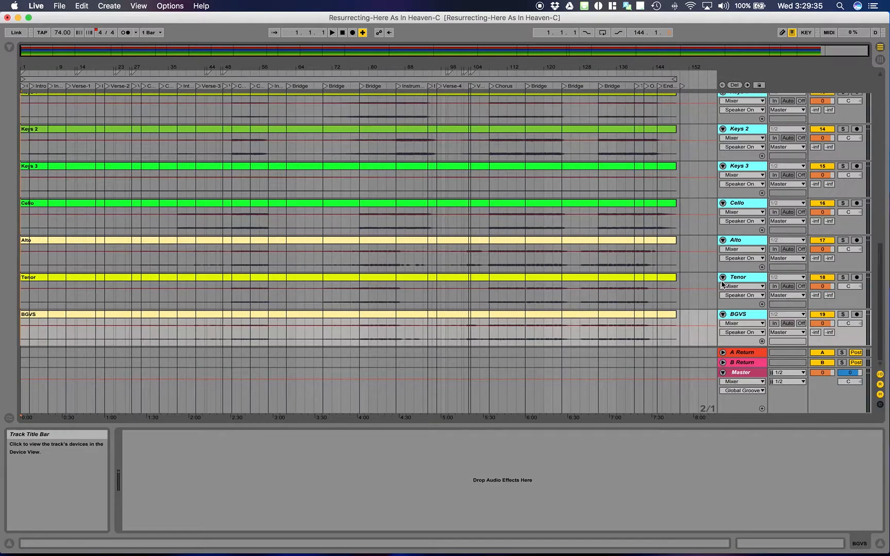
{"action": "scroll", "coordinate": [584, 211], "scroll_direction": "up", "scroll_amount": 10}
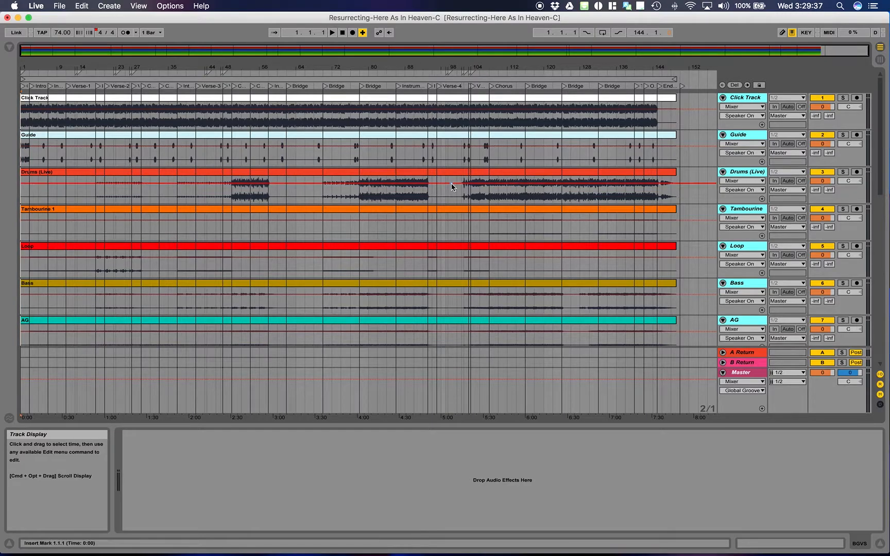
{"action": "left_click", "coordinate": [736, 98]}
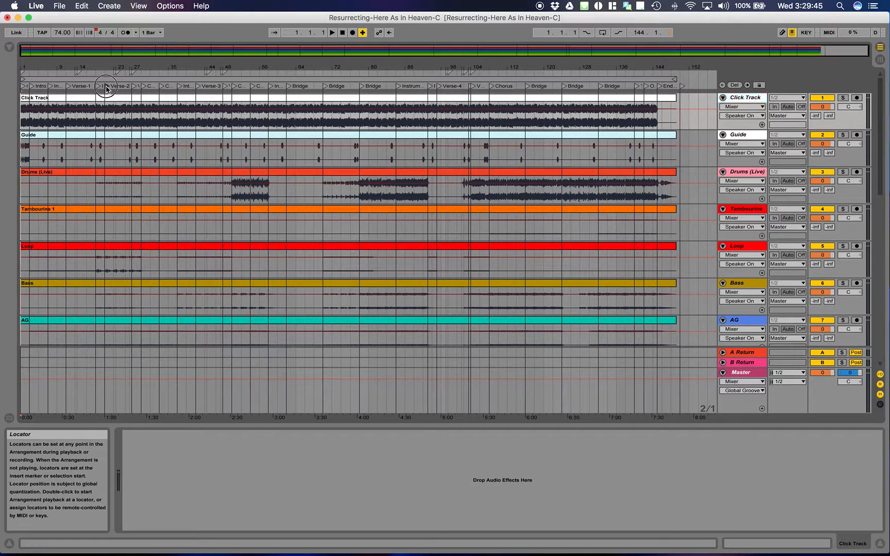
- Check the Vamp and following Chorus locators, and audition the Count Off from the start of the song
{"action": "left_click", "coordinate": [133, 88]}
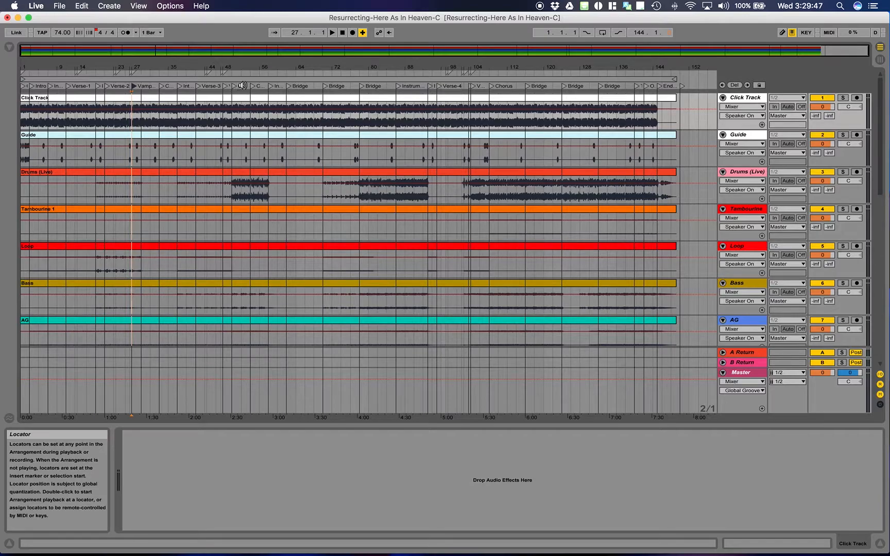
{"action": "left_click", "coordinate": [235, 88]}
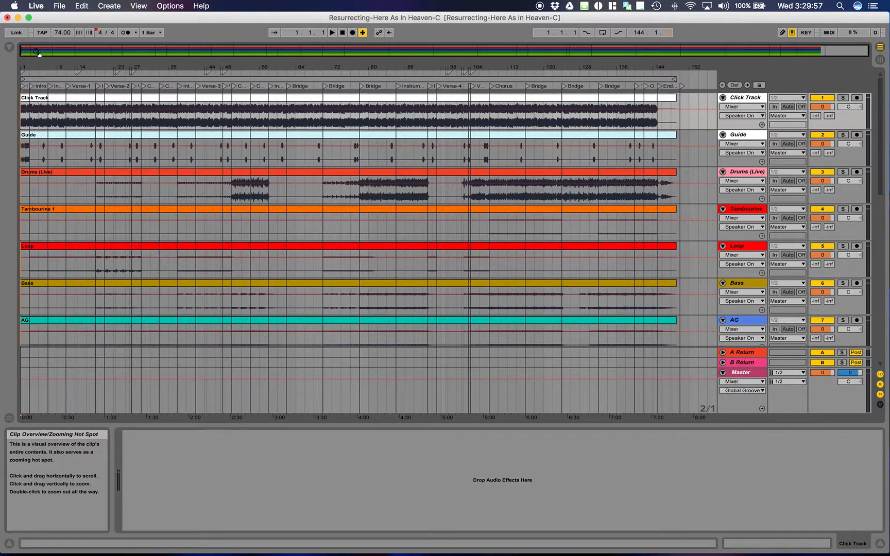
{"action": "left_click_drag", "start_coordinate": [23, 50], "coordinate": [24, 170]}
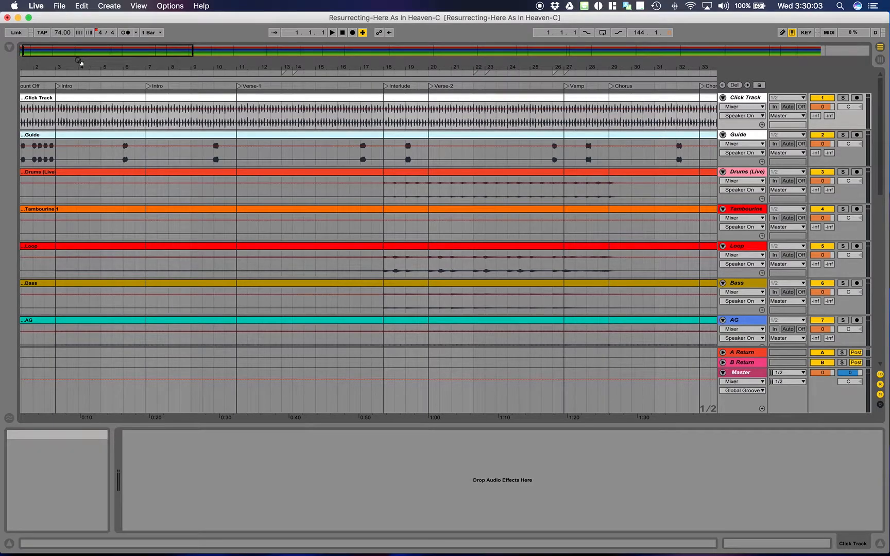
{"action": "scroll", "coordinate": [78, 146], "scroll_direction": "left", "scroll_amount": 1}
{"action": "left_click_drag", "start_coordinate": [38, 50], "coordinate": [39, 92]}
{"action": "scroll", "coordinate": [158, 158], "scroll_direction": "left", "scroll_amount": 2}
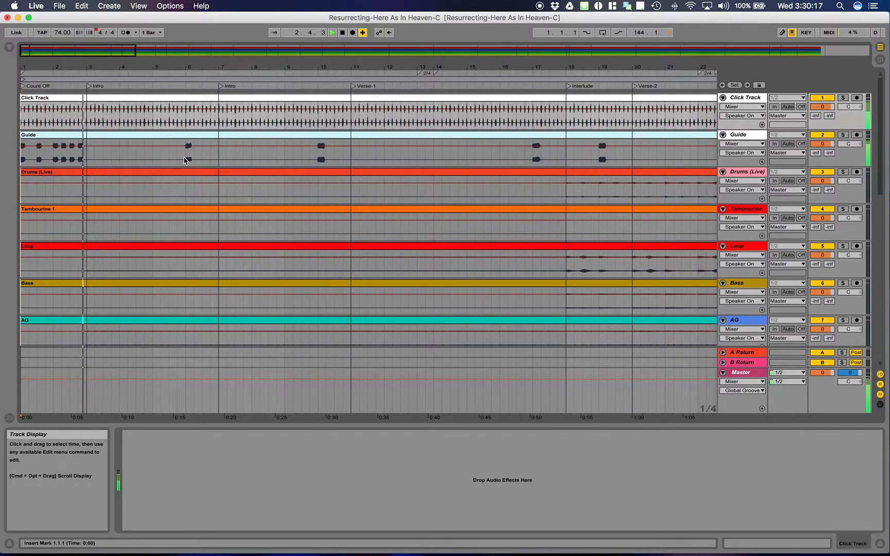
{"action": "key", "text": "space"}
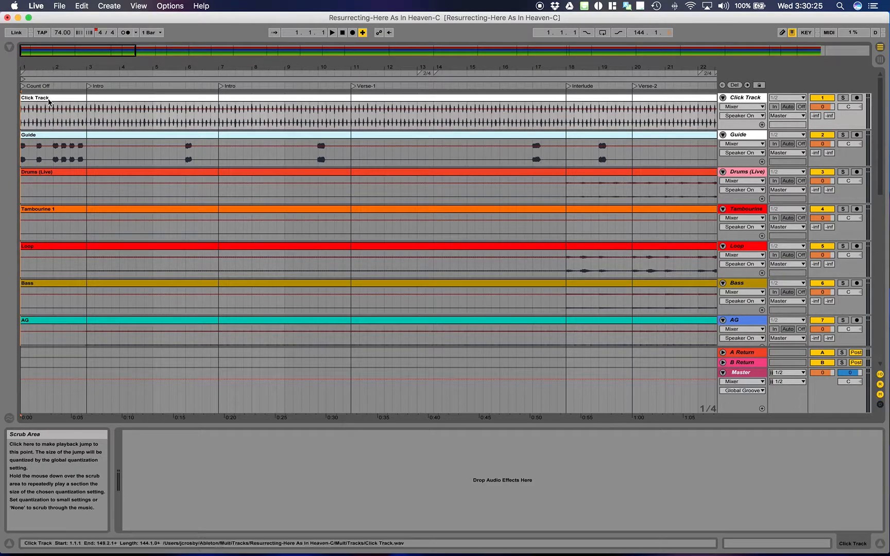
- Delete the first bar of time, from 1.1.1 to 2.1.1, across all tracks including the Master
{"action": "left_click", "coordinate": [53, 117]}
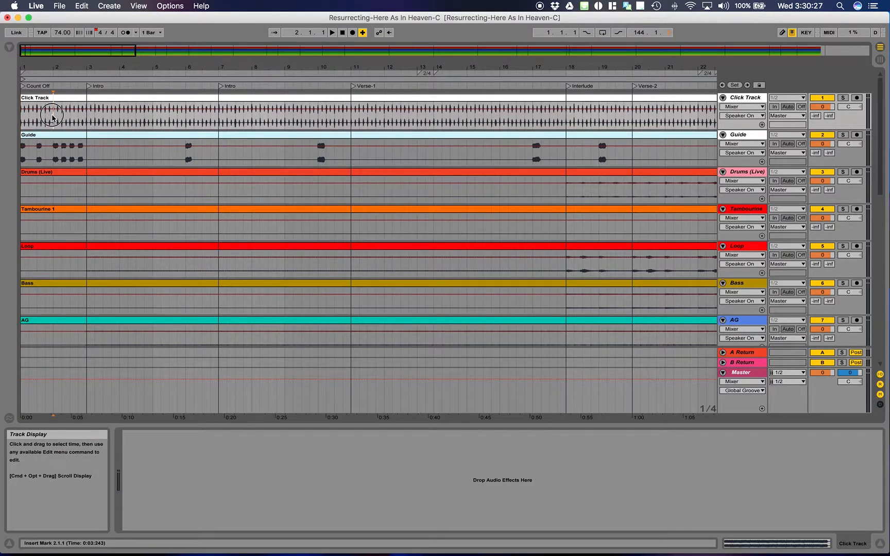
{"action": "left_click_drag", "start_coordinate": [52, 117], "coordinate": [31, 136]}
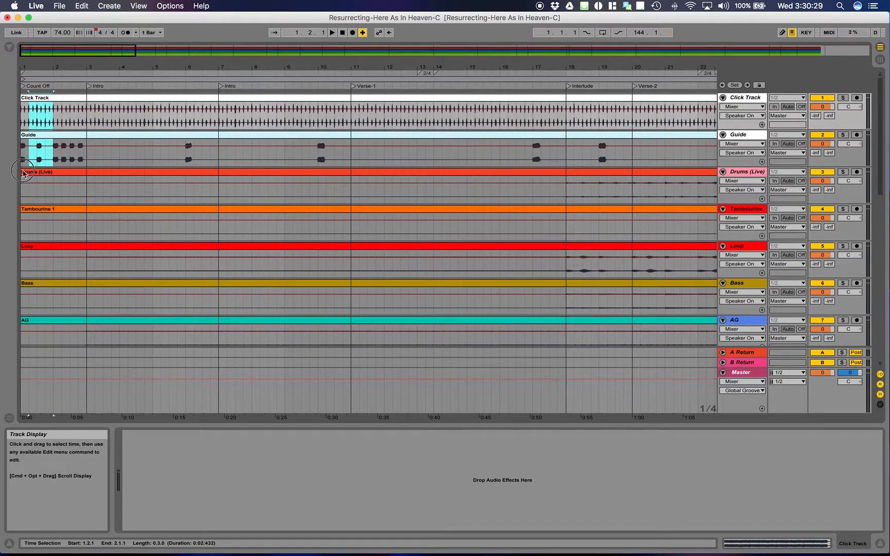
{"action": "left_click_drag", "start_coordinate": [23, 173], "coordinate": [8, 409]}
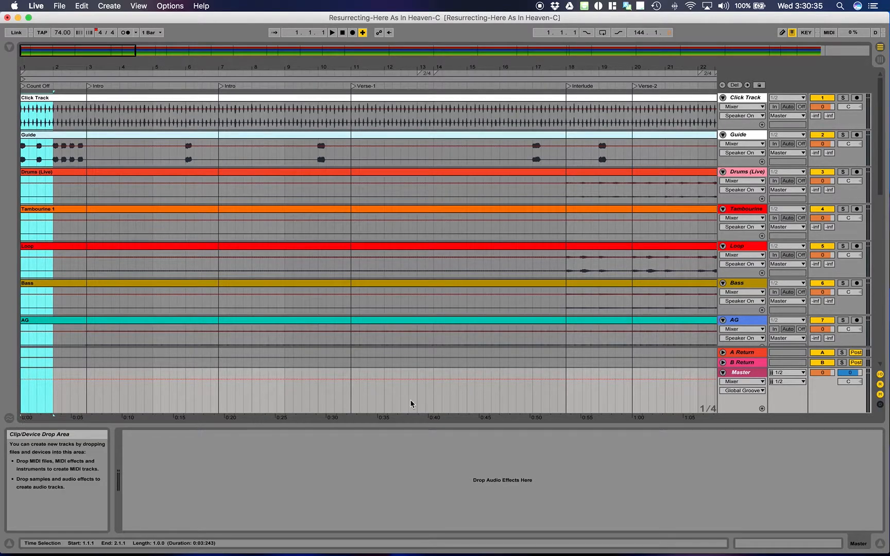
{"action": "left_click", "coordinate": [741, 376]}
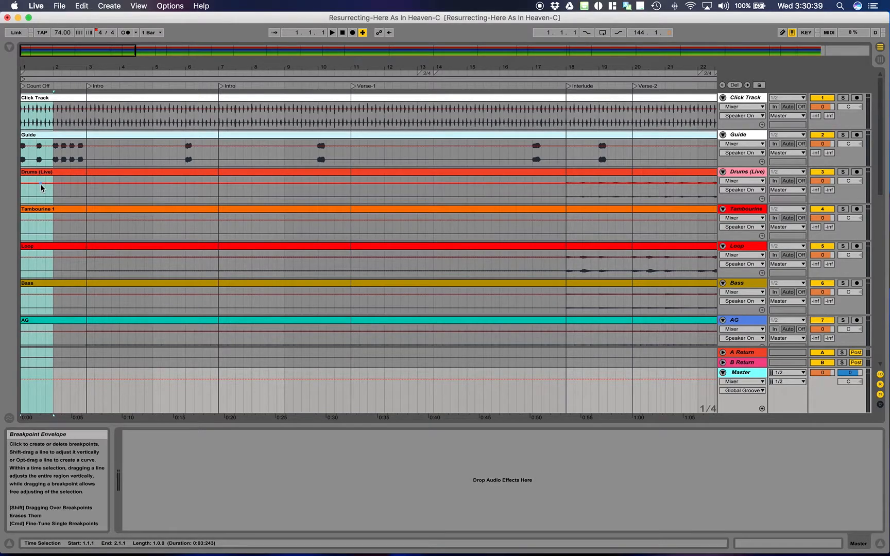
{"action": "scroll", "coordinate": [41, 189], "scroll_direction": "down", "scroll_amount": 10}
{"action": "scroll", "coordinate": [32, 242], "scroll_direction": "up", "scroll_amount": 10}
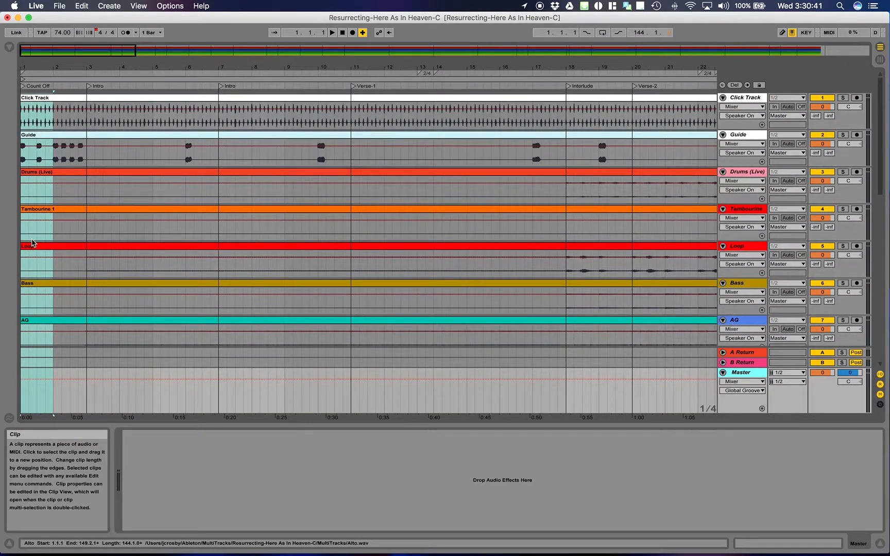
{"action": "right_click", "coordinate": [35, 99]}
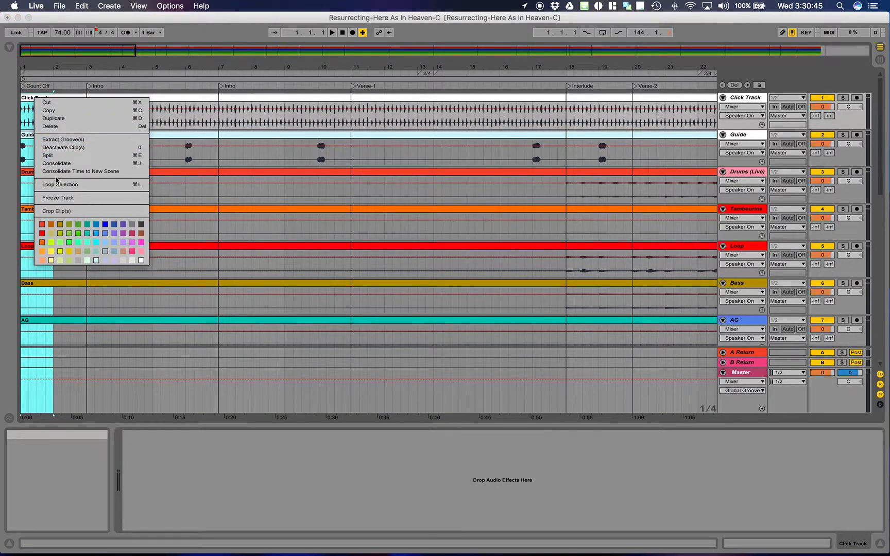
{"action": "left_click", "coordinate": [34, 69]}
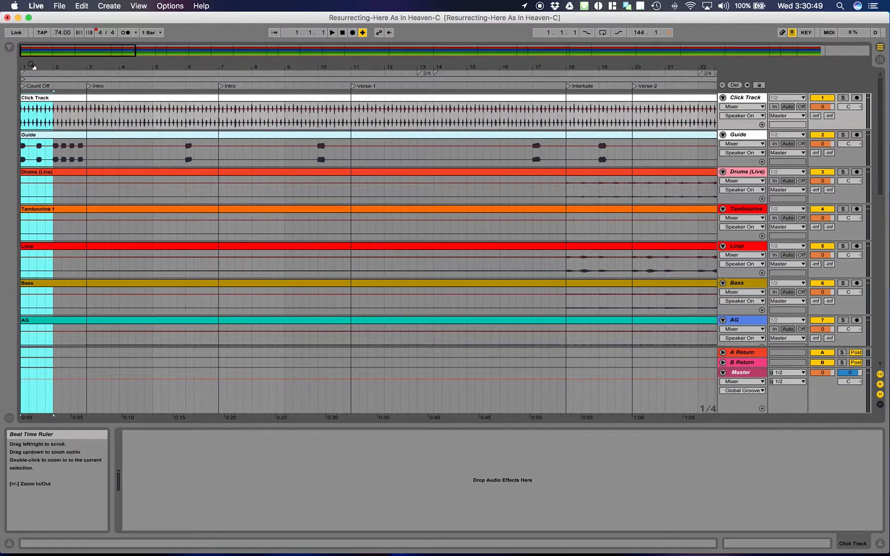
{"action": "right_click", "coordinate": [32, 67]}
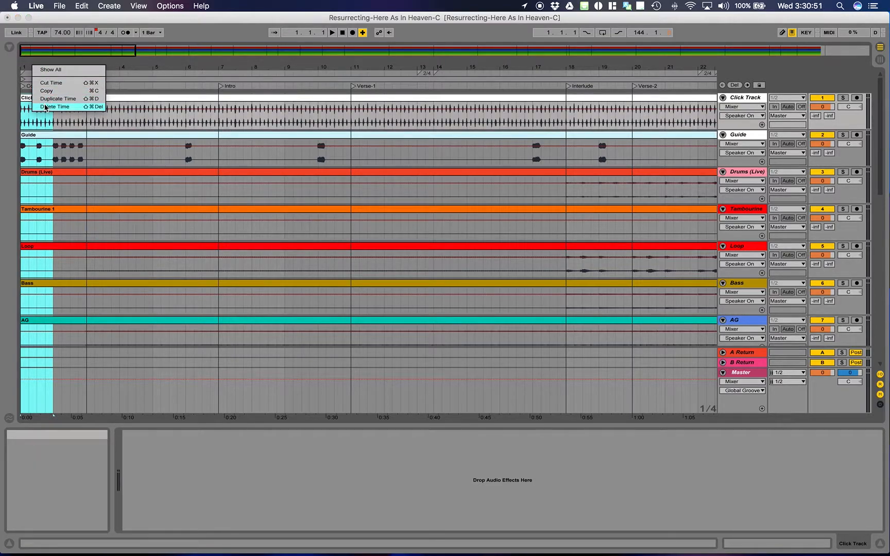
{"action": "left_click", "coordinate": [89, 107]}
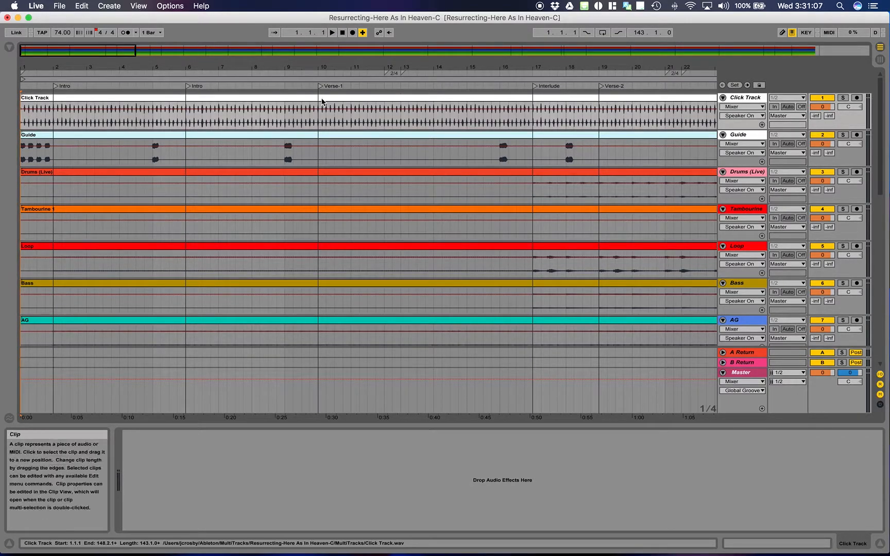
- Play the shortened count-off from the start of the song and look over the tracks below
{"action": "key", "text": "space"}
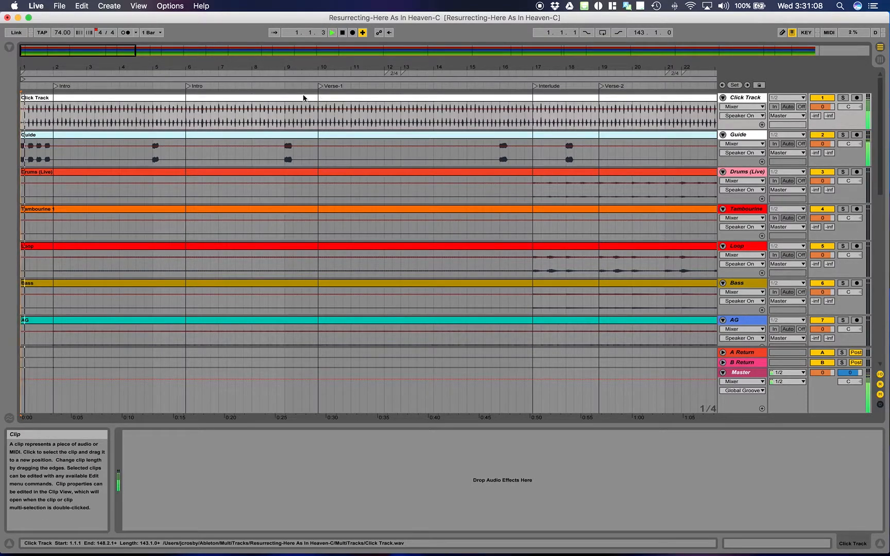
{"action": "key", "text": "space"}
{"action": "left_click", "coordinate": [19, 96]}
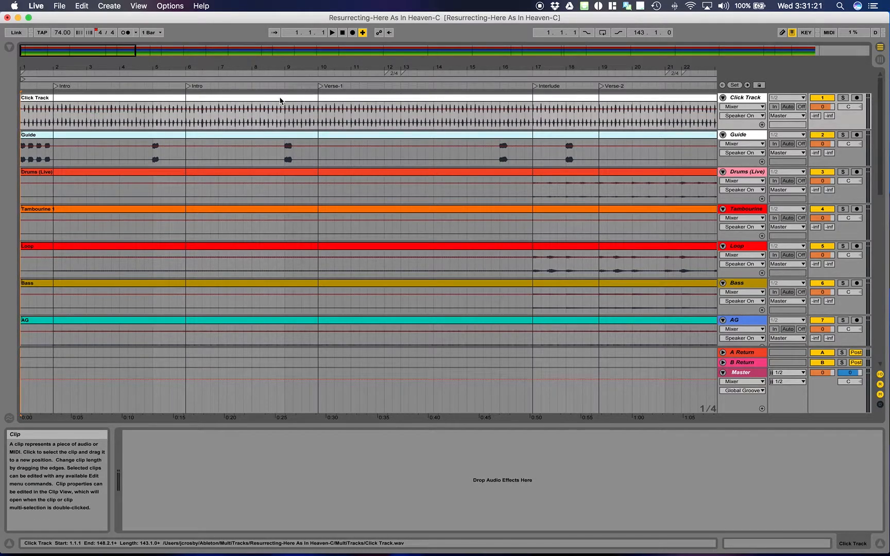
{"action": "scroll", "coordinate": [235, 171], "scroll_direction": "down", "scroll_amount": 10}
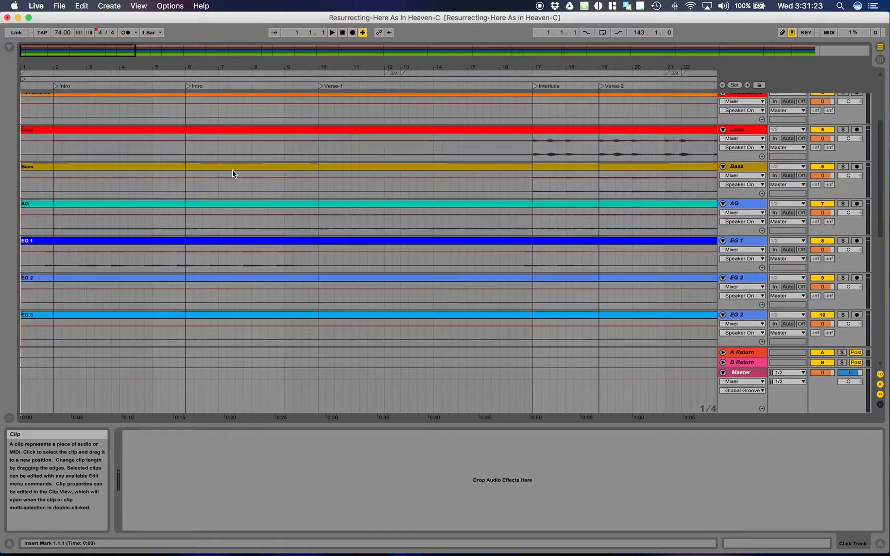
{"action": "scroll", "coordinate": [233, 173], "scroll_direction": "up", "scroll_amount": 10}
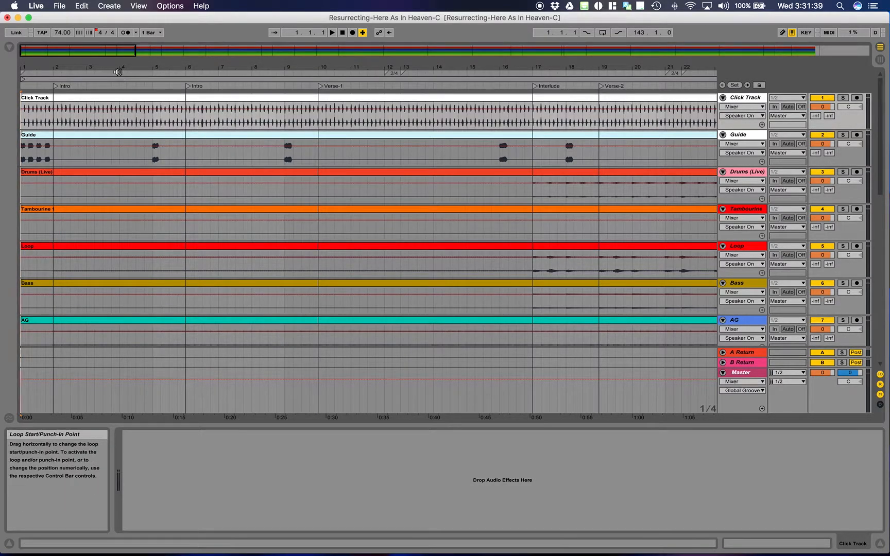
- Delete four bars of time spanning the two Intro sections, from 4.1.1 to 8.1.1, across all tracks
{"action": "left_click_drag", "start_coordinate": [119, 120], "coordinate": [246, 384]}
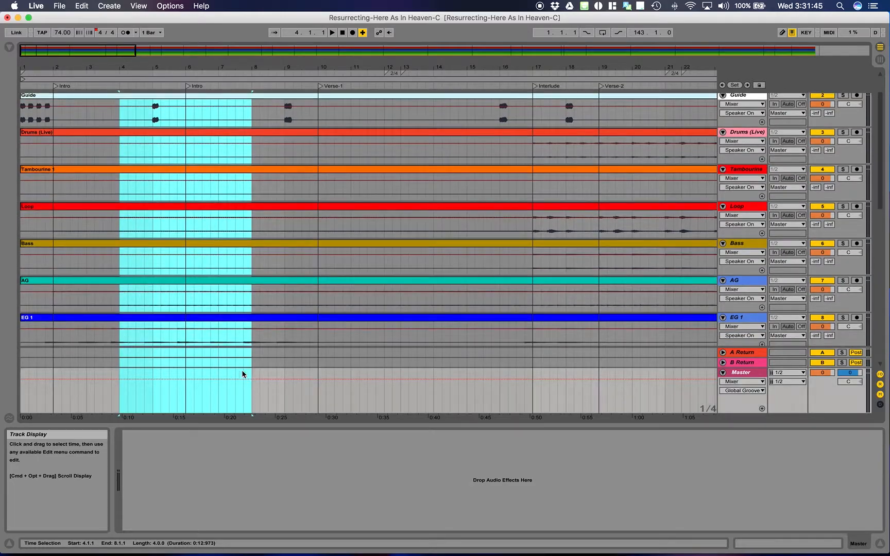
{"action": "scroll", "coordinate": [220, 226], "scroll_direction": "up", "scroll_amount": 2}
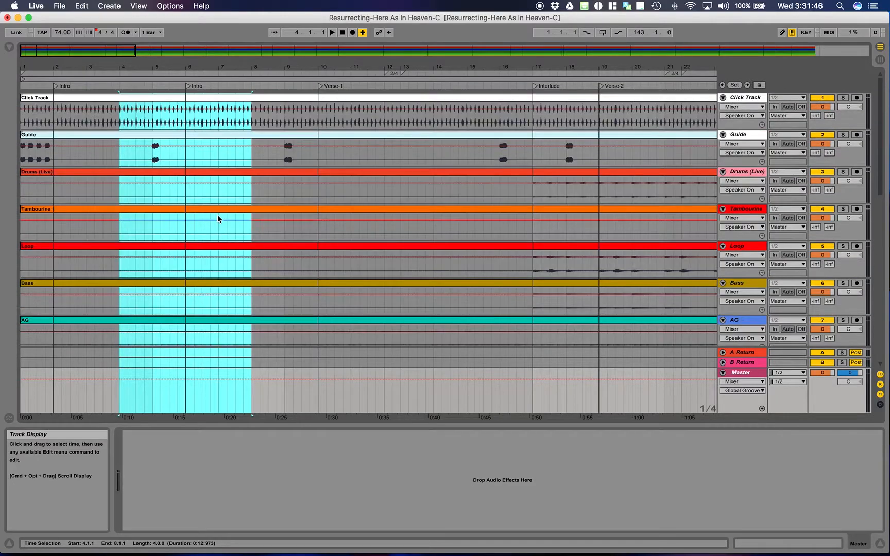
{"action": "right_click", "coordinate": [183, 66]}
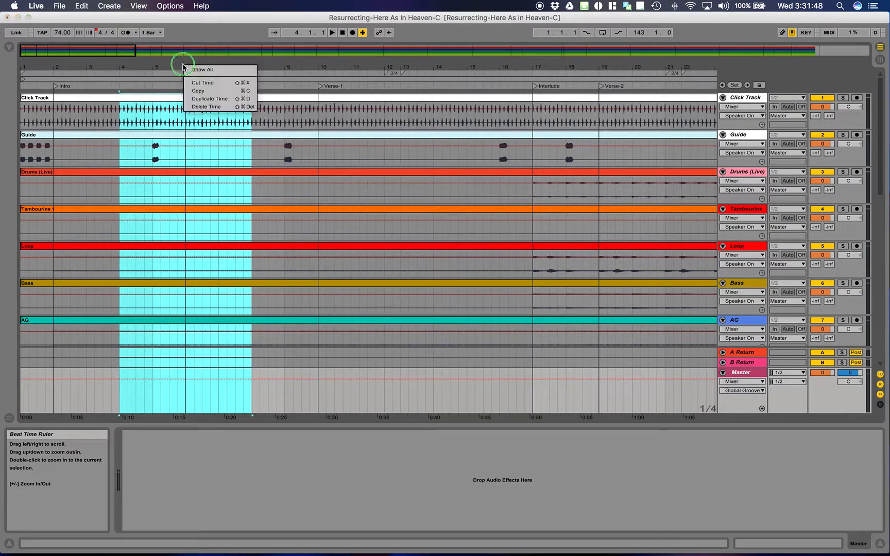
{"action": "left_click", "coordinate": [201, 107]}
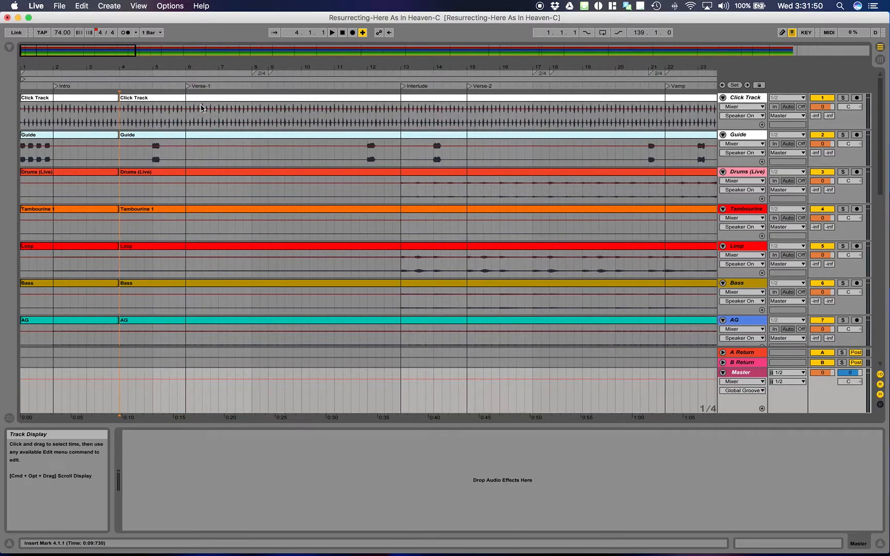
- Play from the Intro locator to listen through the new edit point at bar 4
{"action": "double_click", "coordinate": [56, 88]}
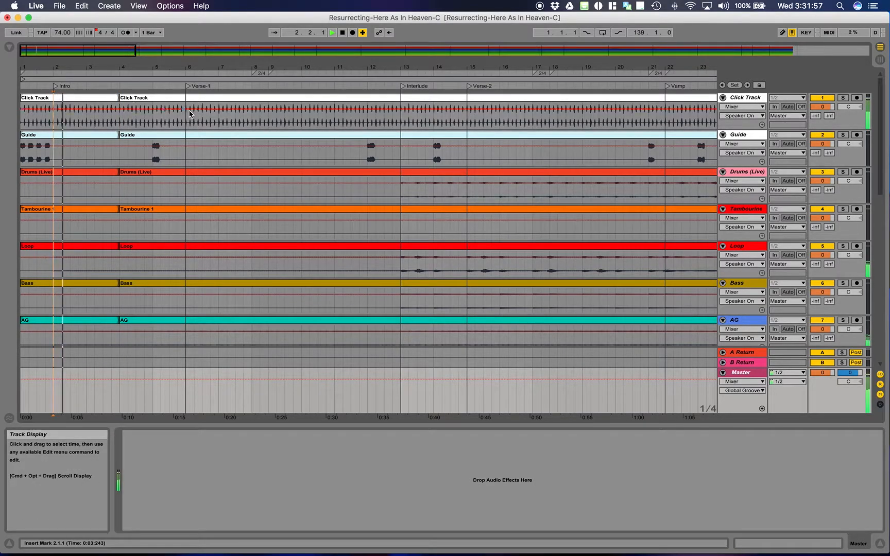
{"action": "scroll", "coordinate": [177, 166], "scroll_direction": "down", "scroll_amount": 10}
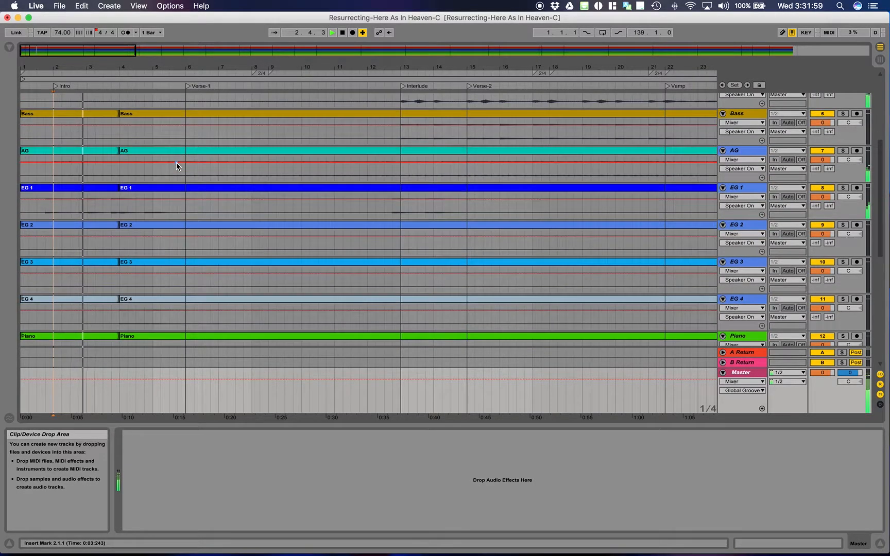
{"action": "scroll", "coordinate": [177, 166], "scroll_direction": "up", "scroll_amount": 10}
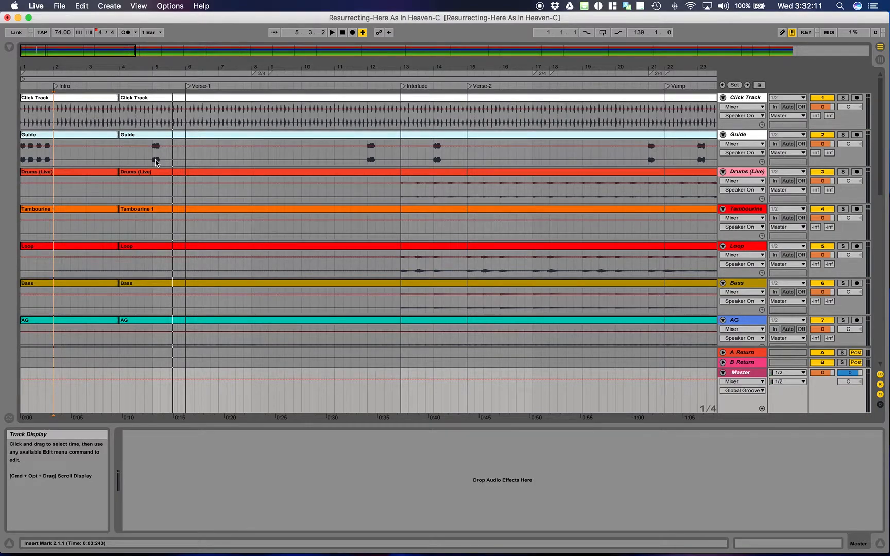
- Show the fades for both EG 1 clips on either side of the cut at bar 4
{"action": "scroll", "coordinate": [157, 162], "scroll_direction": "down", "scroll_amount": 8}
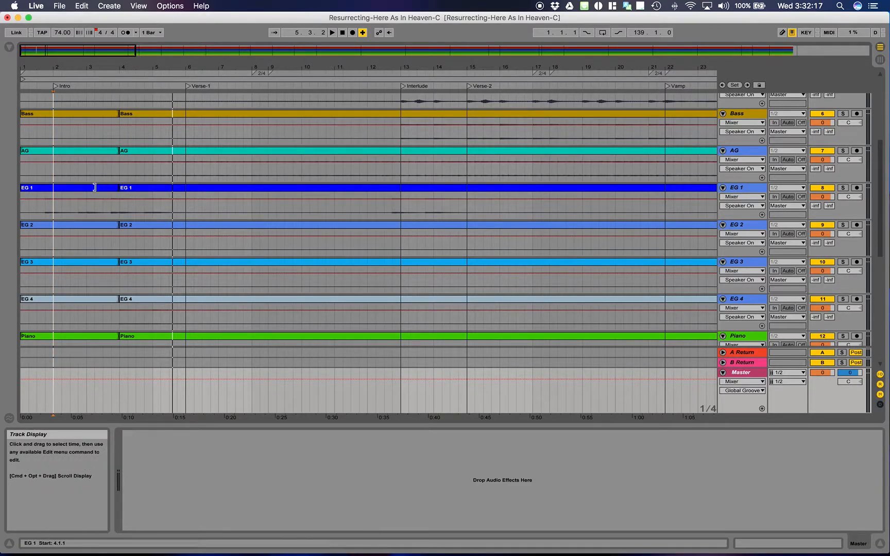
{"action": "left_click", "coordinate": [99, 192]}
{"action": "left_click", "coordinate": [131, 192]}
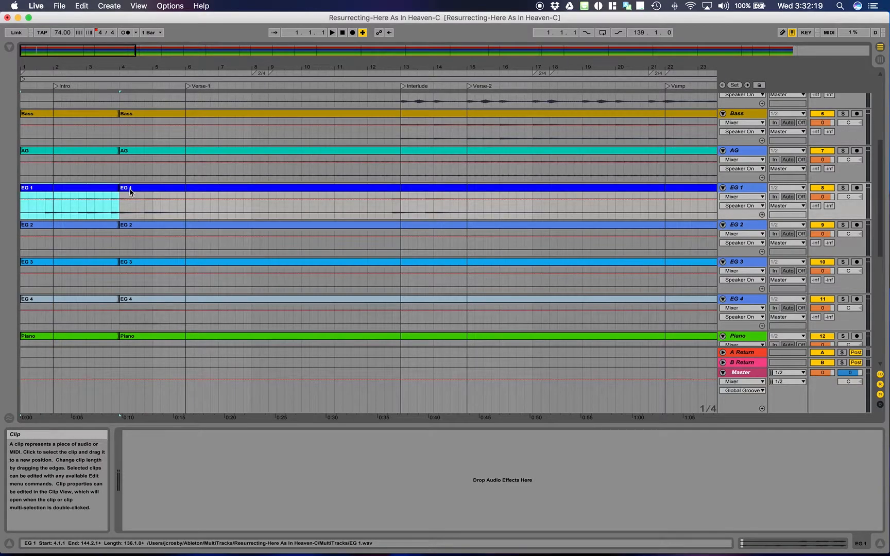
{"action": "right_click", "coordinate": [131, 192]}
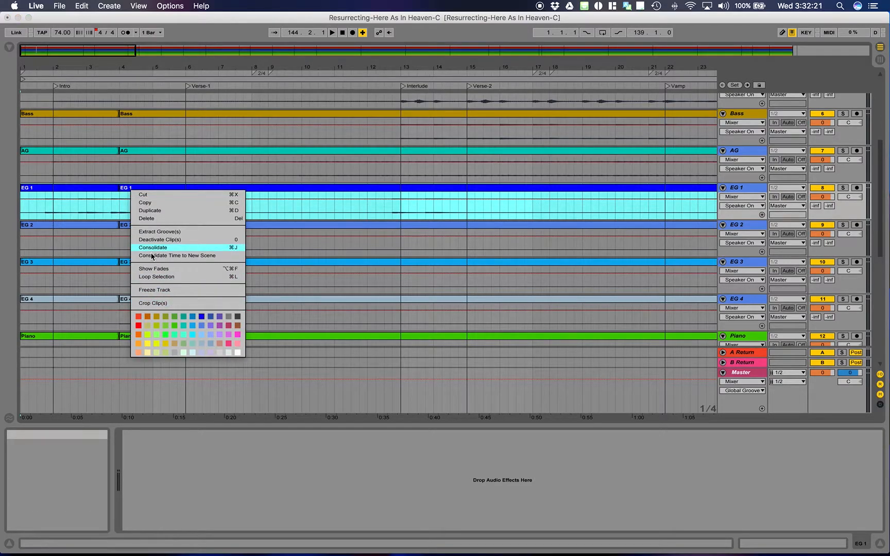
{"action": "left_click", "coordinate": [156, 269]}
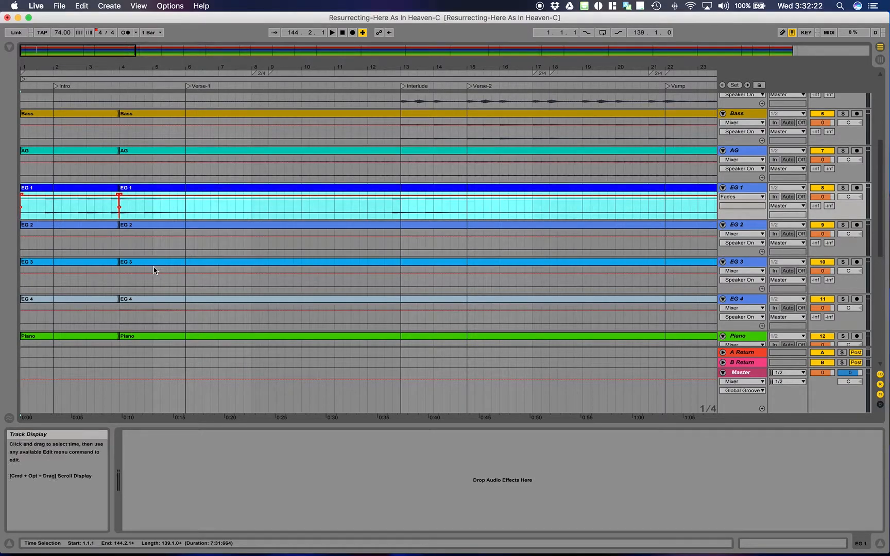
- Crossfade the two EG 1 clips around bar 4, starting at about beat 3.4, and play through the transition
{"action": "left_click", "coordinate": [106, 206]}
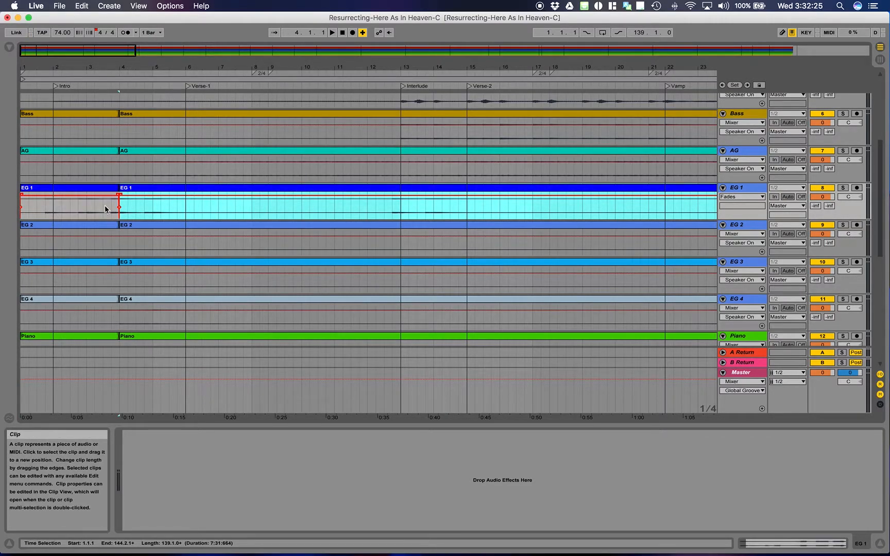
{"action": "left_click_drag", "start_coordinate": [128, 58], "coordinate": [205, 165]}
{"action": "left_click_drag", "start_coordinate": [464, 198], "coordinate": [429, 196]}
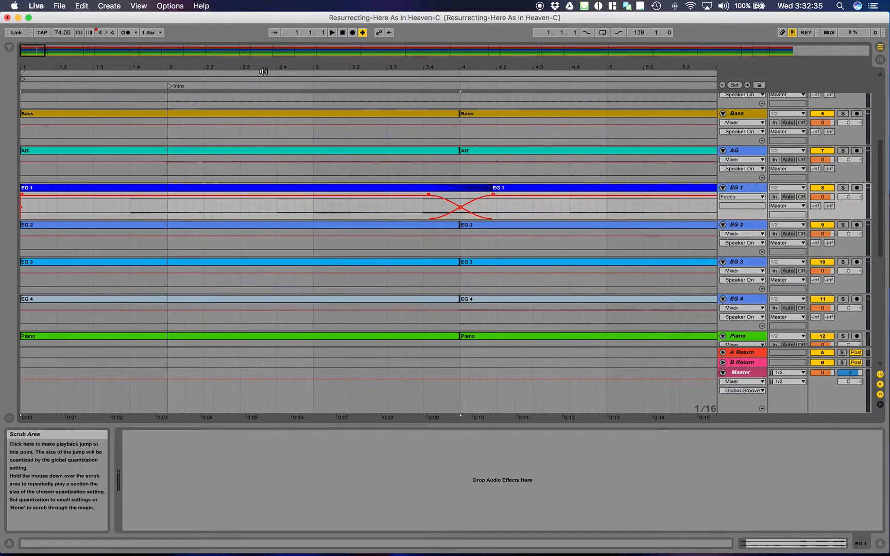
{"action": "left_click", "coordinate": [263, 71]}
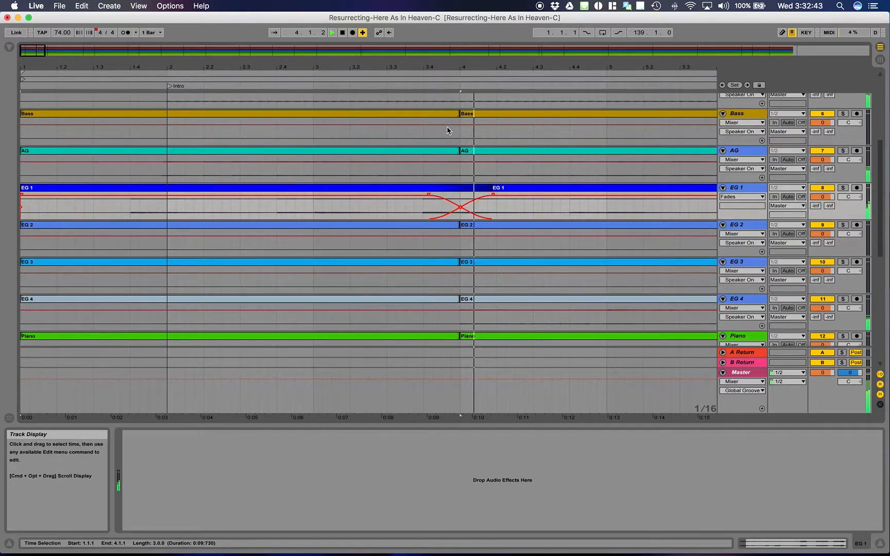
- Stop playback and look over the rest of the song's arrangement, examining the three Bridge sections between bars 57 and 81
{"action": "key", "text": "space"}
{"action": "left_click_drag", "start_coordinate": [29, 51], "coordinate": [29, 30]}
{"action": "scroll", "coordinate": [204, 170], "scroll_direction": "up", "scroll_amount": 5}
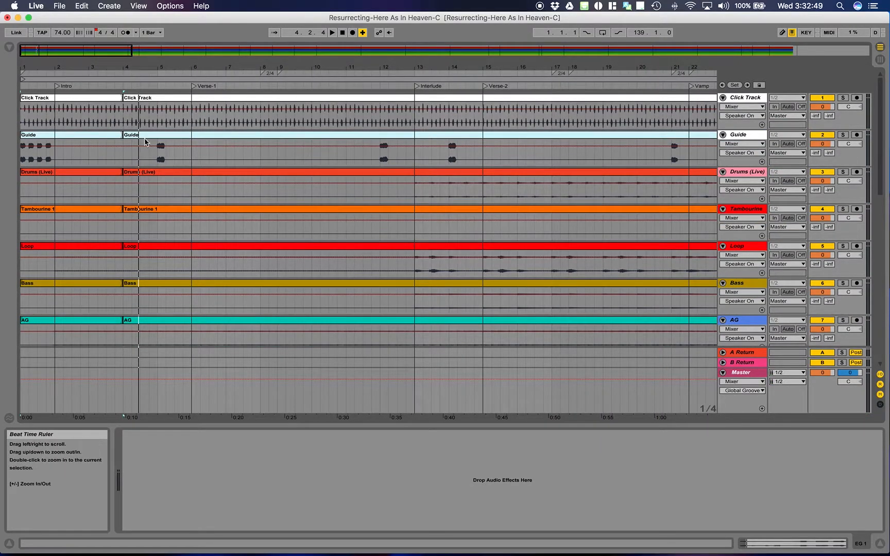
{"action": "left_click_drag", "start_coordinate": [115, 53], "coordinate": [331, 52]}
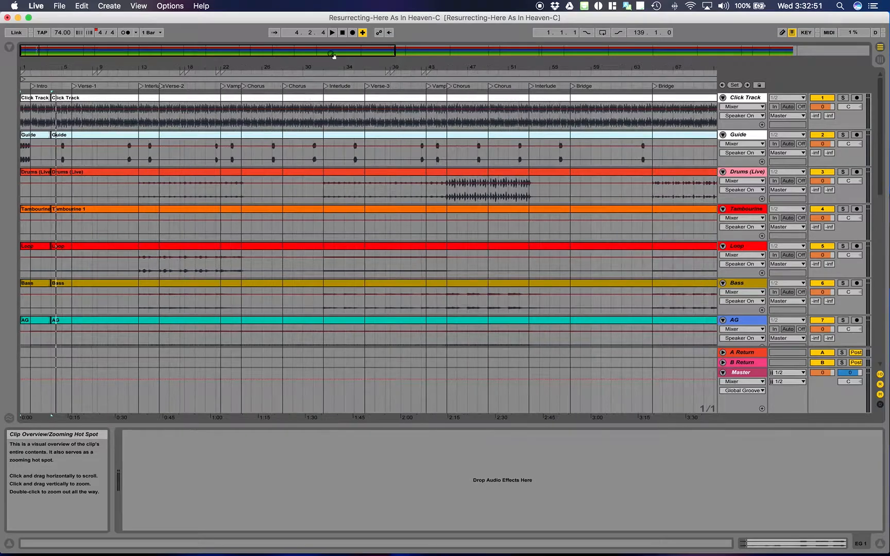
{"action": "scroll", "coordinate": [326, 140], "scroll_direction": "right", "scroll_amount": 10}
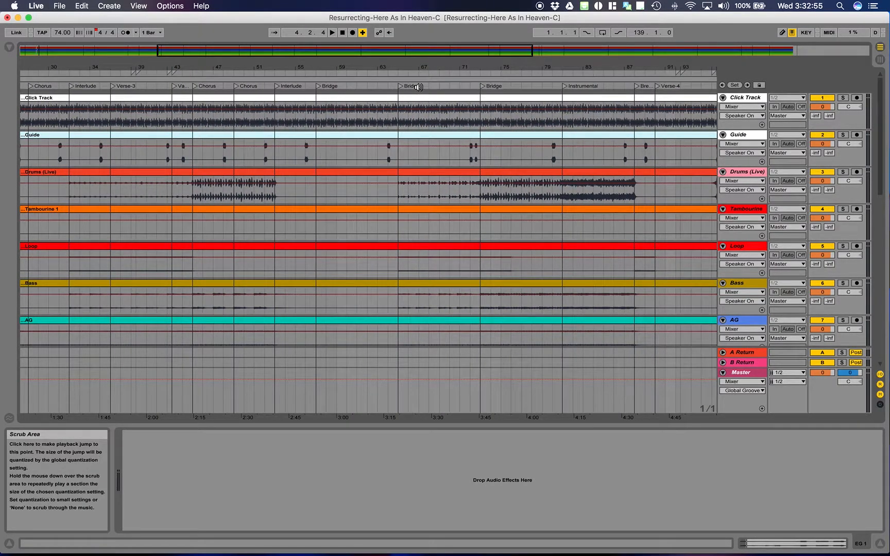
{"action": "scroll", "coordinate": [441, 117], "scroll_direction": "right", "scroll_amount": 2}
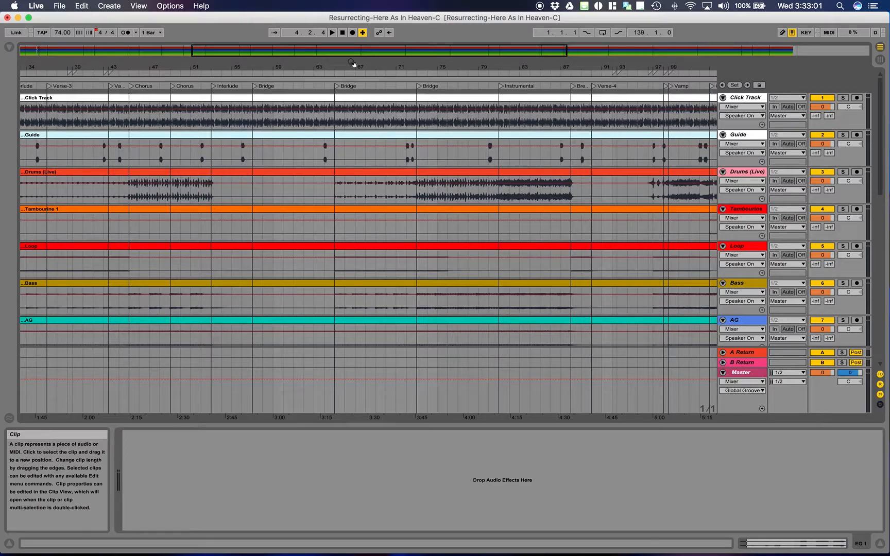
{"action": "left_click_drag", "start_coordinate": [352, 45], "coordinate": [350, 50]}
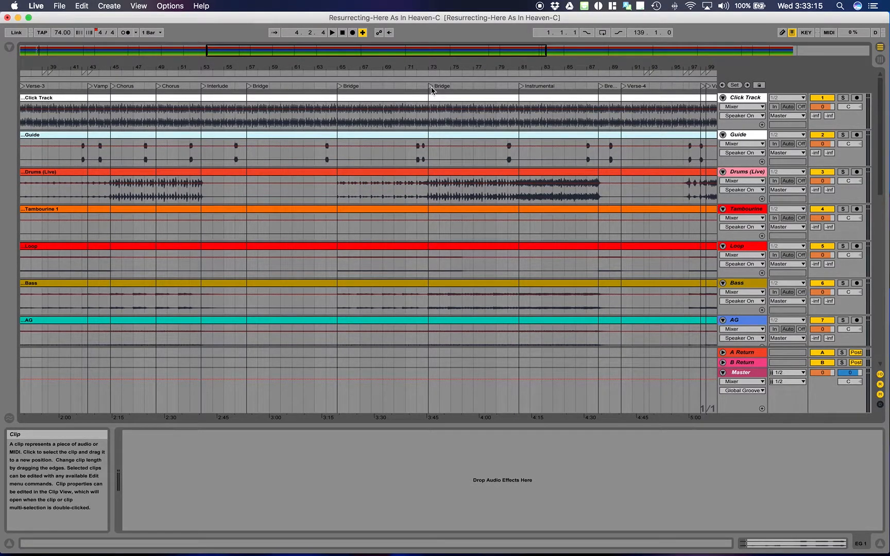
{"action": "left_click", "coordinate": [427, 129]}
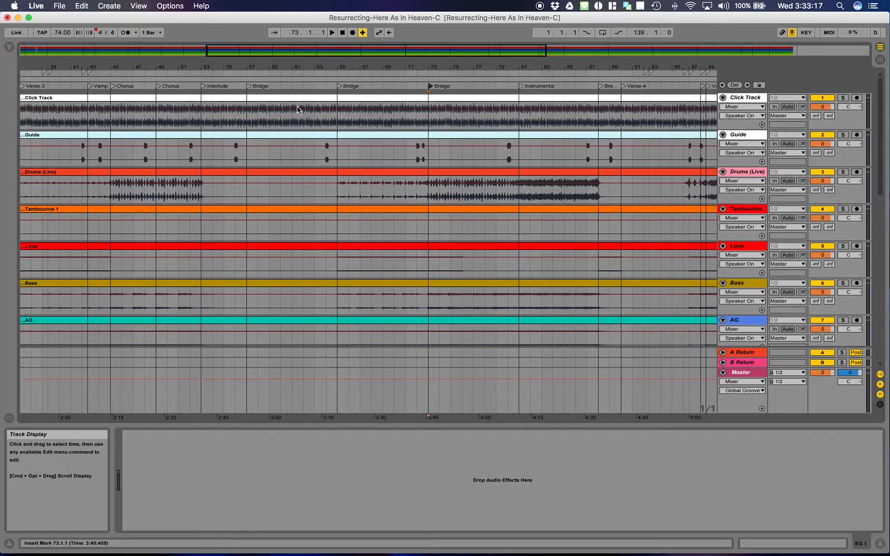
{"action": "left_click_drag", "start_coordinate": [316, 50], "coordinate": [317, 56]}
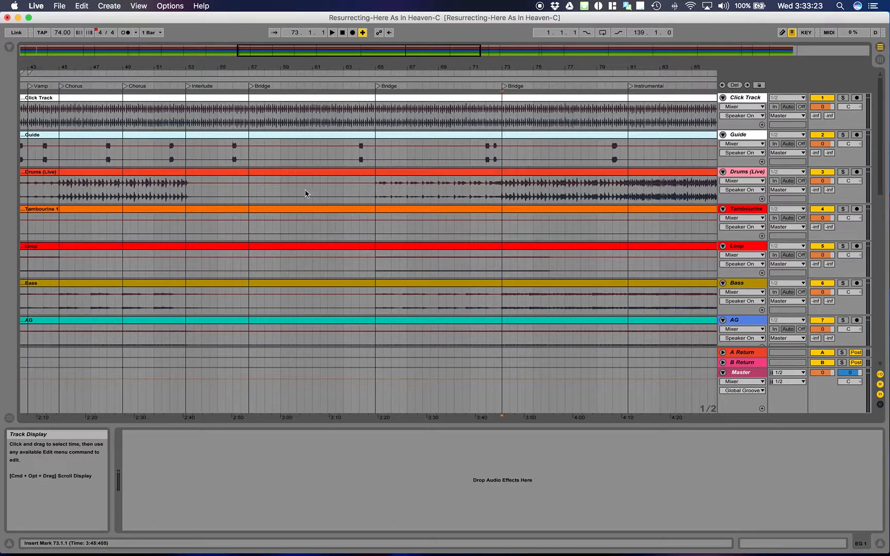
{"action": "left_click_drag", "start_coordinate": [347, 50], "coordinate": [350, 54]}
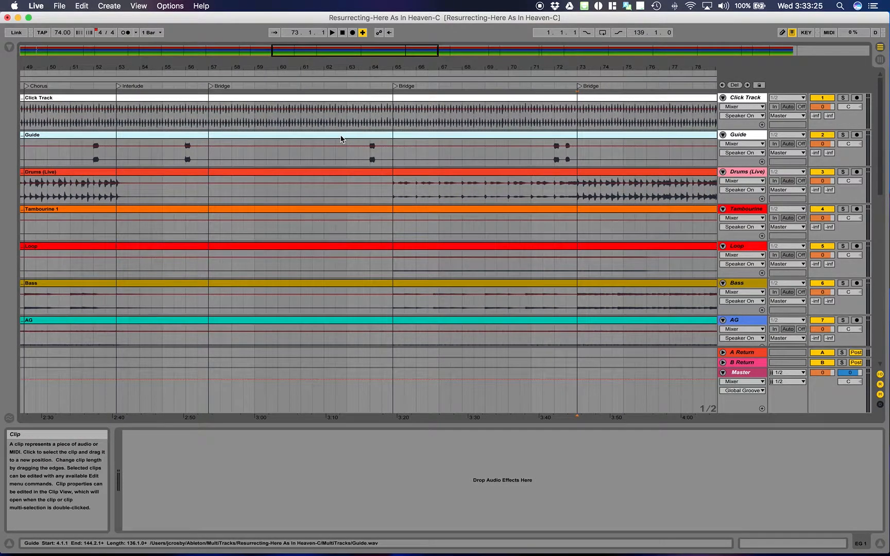
{"action": "scroll", "coordinate": [340, 139], "scroll_direction": "right", "scroll_amount": 1}
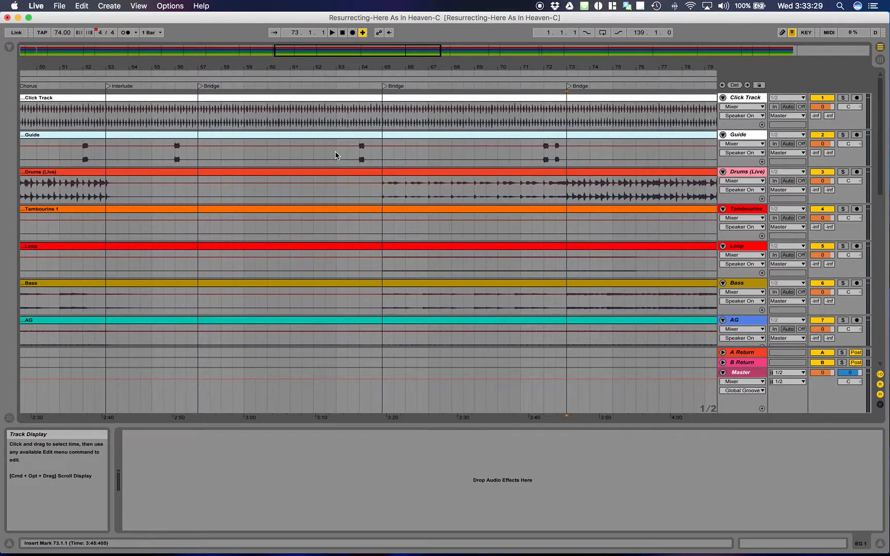
- Delete eight bars of time spanning the first two Bridge sections, from 61.1.1 to 69.1.1, across all tracks including the Click Track
{"action": "left_click_drag", "start_coordinate": [290, 154], "coordinate": [434, 160]}
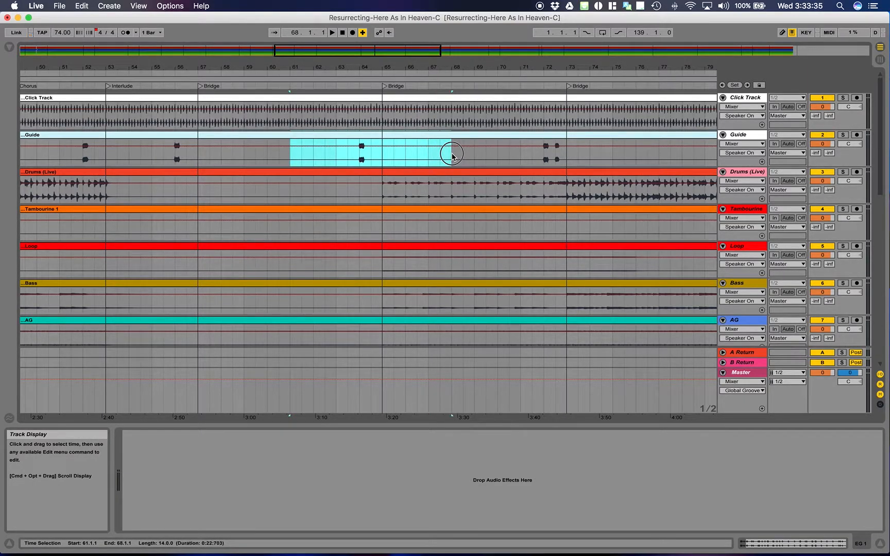
{"action": "left_click_drag", "start_coordinate": [471, 154], "coordinate": [477, 387]}
{"action": "scroll", "coordinate": [418, 261], "scroll_direction": "up", "scroll_amount": 3}
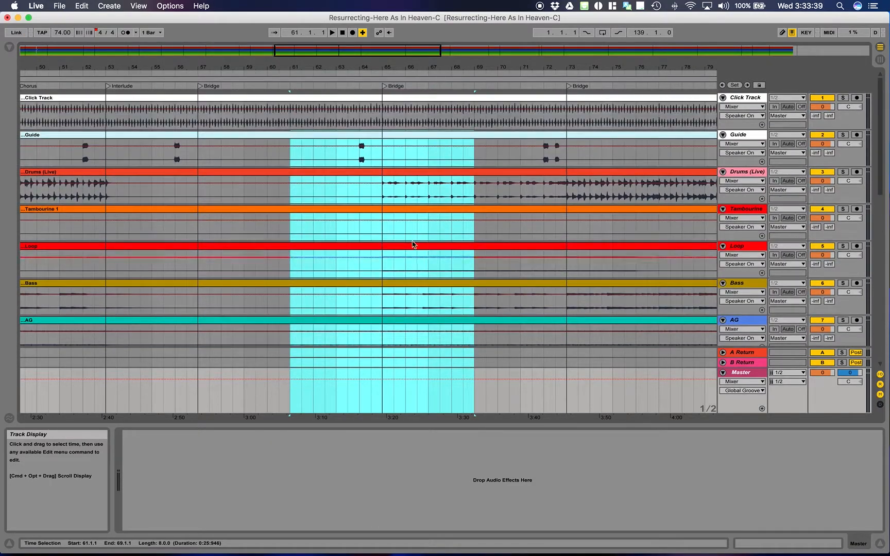
{"action": "left_click", "coordinate": [291, 118]}
{"action": "left_click_drag", "start_coordinate": [291, 119], "coordinate": [470, 412]}
{"action": "right_click", "coordinate": [362, 62]}
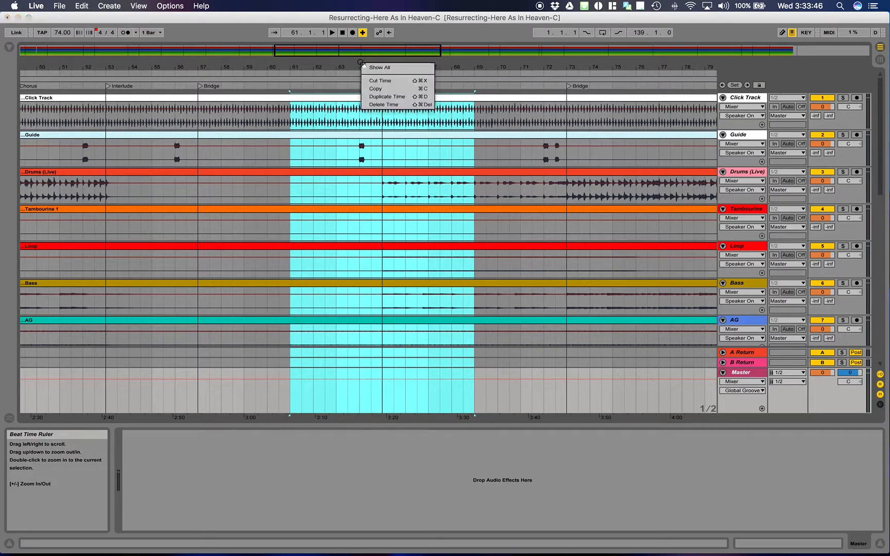
{"action": "left_click", "coordinate": [378, 105]}
- Play from about bar 59 to listen through the new Bridge edit point at bar 61, checking the tracks around the cut
{"action": "left_click", "coordinate": [253, 84]}
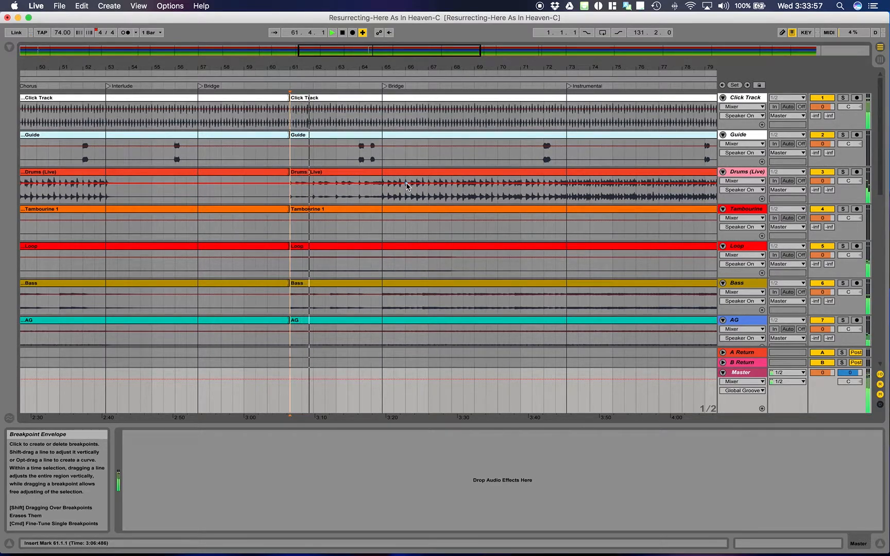
{"action": "scroll", "coordinate": [408, 200], "scroll_direction": "down", "scroll_amount": 2}
{"action": "scroll", "coordinate": [407, 200], "scroll_direction": "down", "scroll_amount": 15}
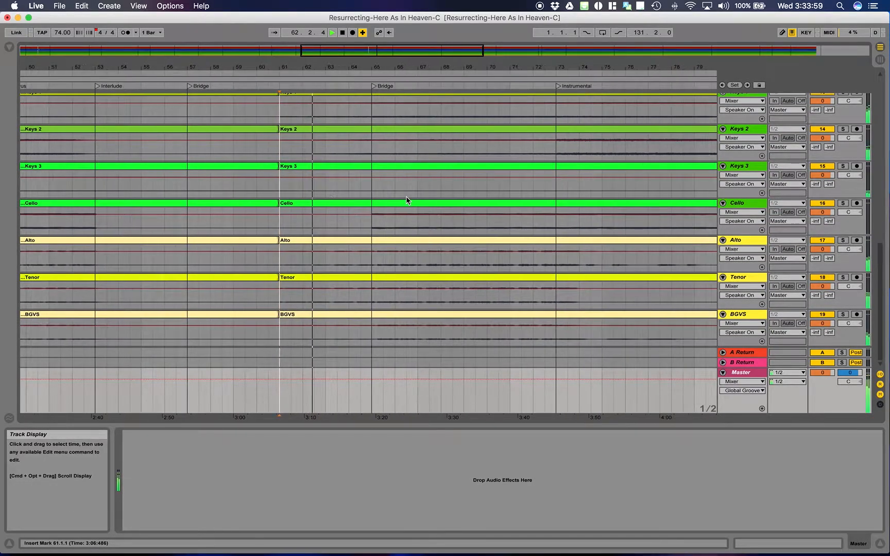
{"action": "scroll", "coordinate": [404, 198], "scroll_direction": "up", "scroll_amount": 15}
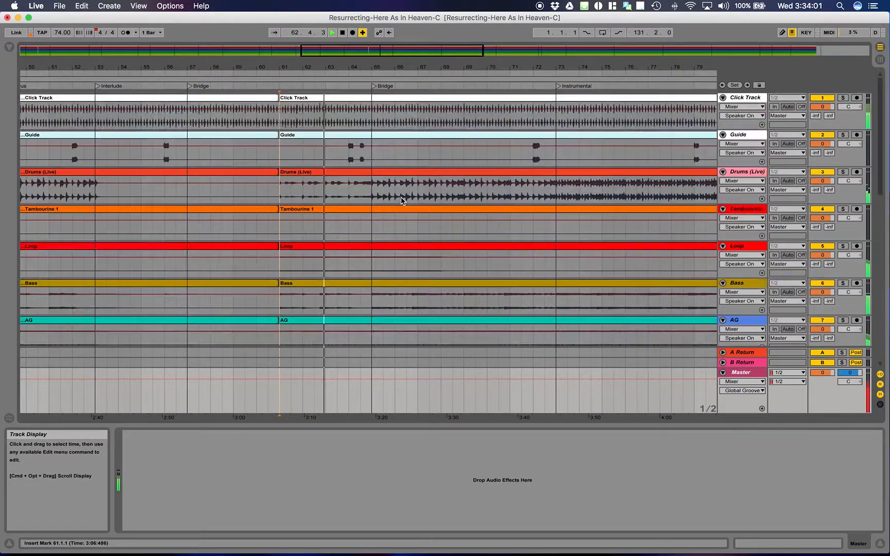
{"action": "scroll", "coordinate": [397, 200], "scroll_direction": "right", "scroll_amount": 3}
{"action": "scroll", "coordinate": [396, 200], "scroll_direction": "left", "scroll_amount": 8}
{"action": "scroll", "coordinate": [396, 200], "scroll_direction": "left", "scroll_amount": 4}
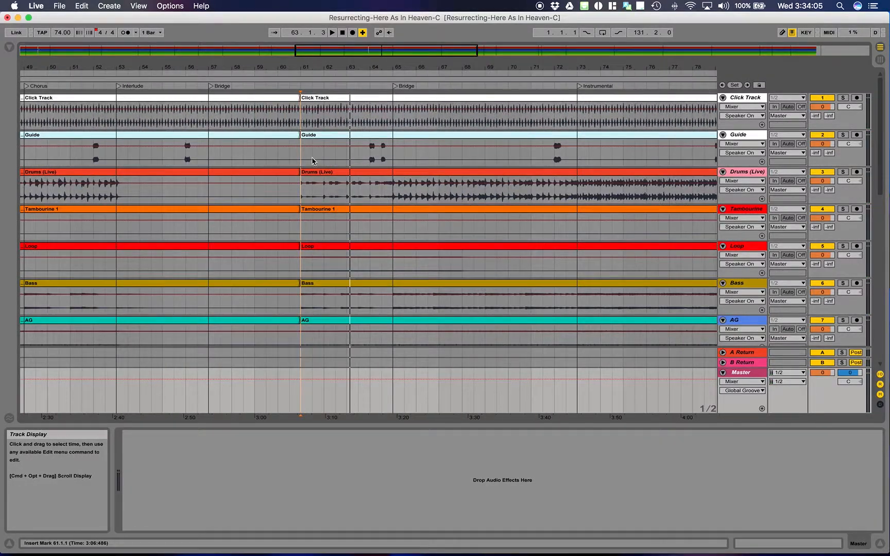
- Trim the starts of the Alto and Tenor clips that follow the bar 61 cut to the Bridge locator at 65.1.1
{"action": "scroll", "coordinate": [288, 155], "scroll_direction": "down", "scroll_amount": 5}
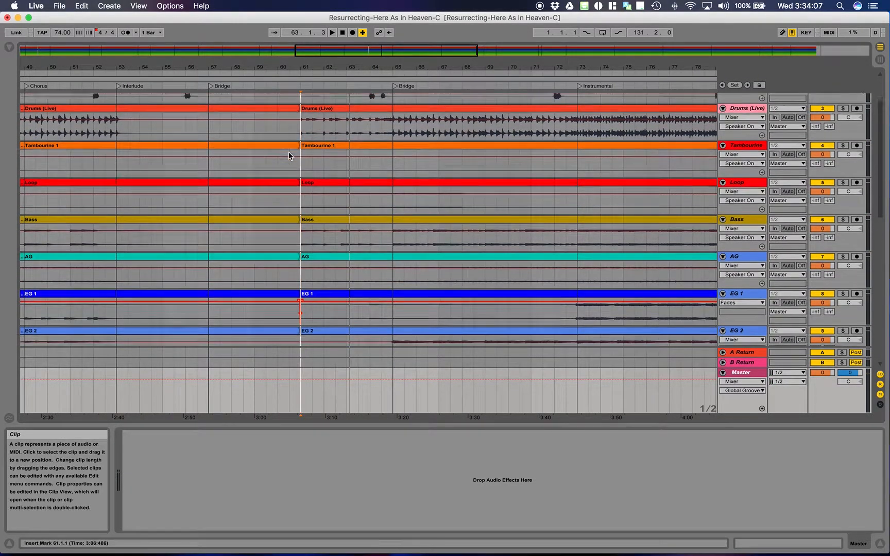
{"action": "scroll", "coordinate": [297, 174], "scroll_direction": "down", "scroll_amount": 10}
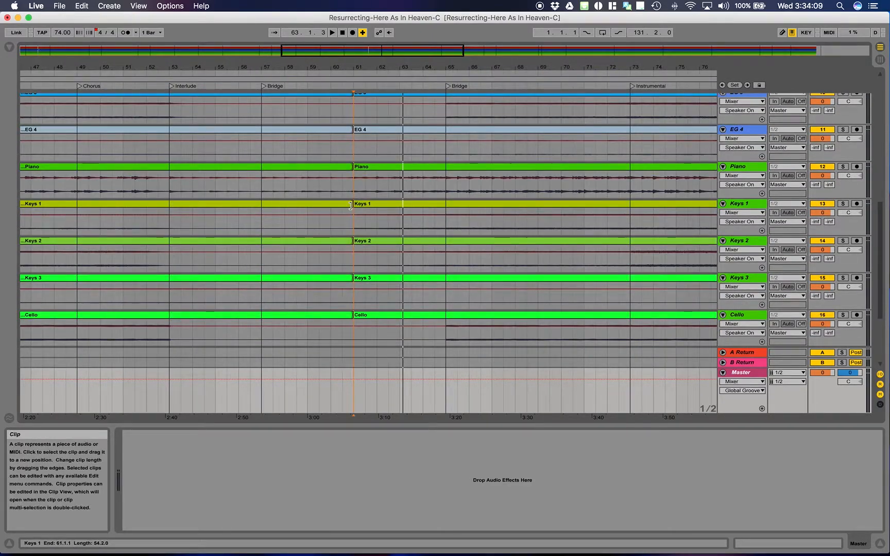
{"action": "scroll", "coordinate": [408, 242], "scroll_direction": "left", "scroll_amount": 8}
{"action": "scroll", "coordinate": [412, 242], "scroll_direction": "right", "scroll_amount": 2}
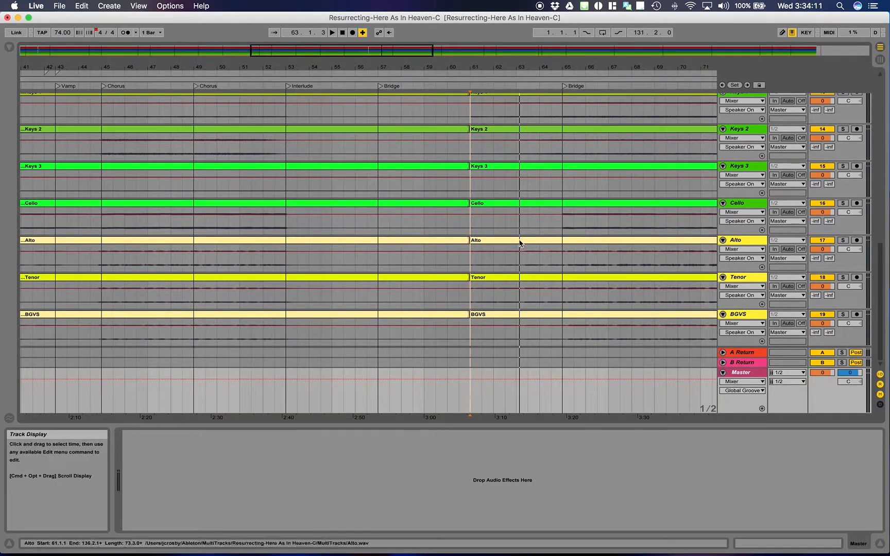
{"action": "left_click", "coordinate": [477, 244]}
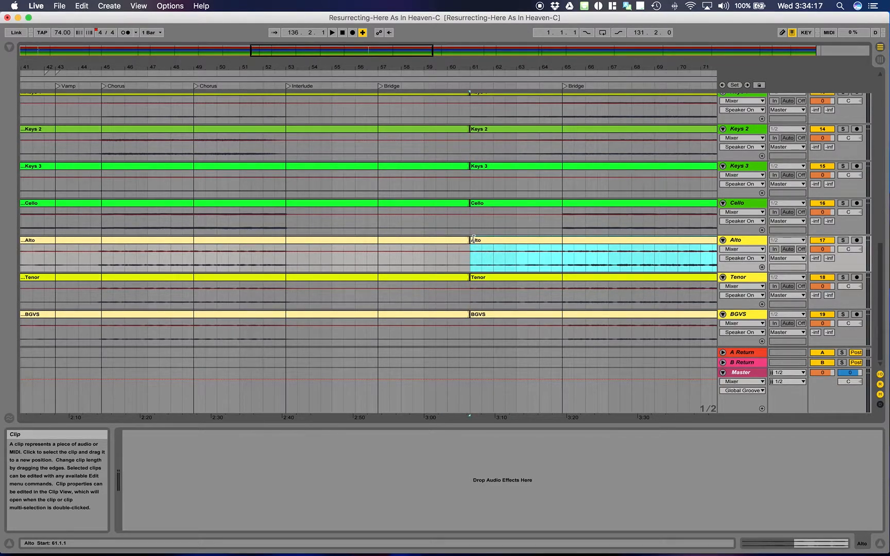
{"action": "left_click", "coordinate": [469, 241]}
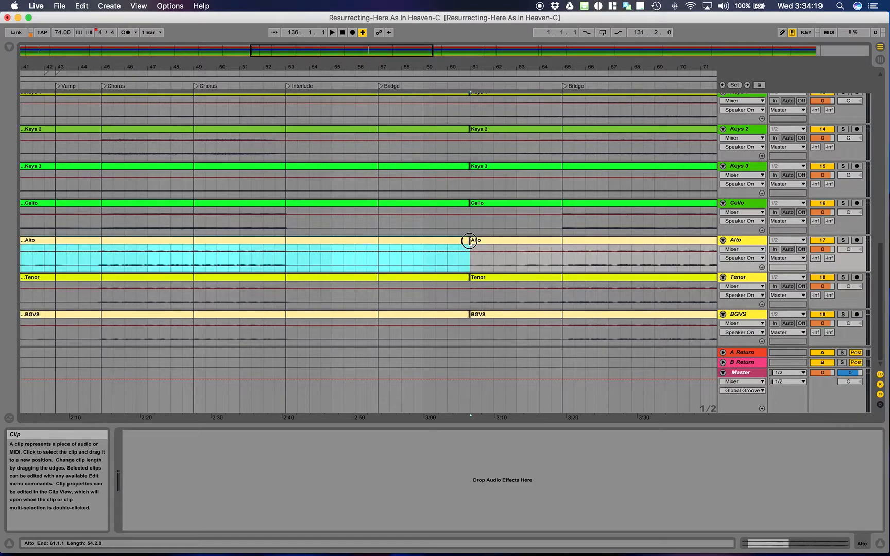
{"action": "left_click", "coordinate": [477, 243]}
{"action": "left_click_drag", "start_coordinate": [473, 240], "coordinate": [564, 236]}
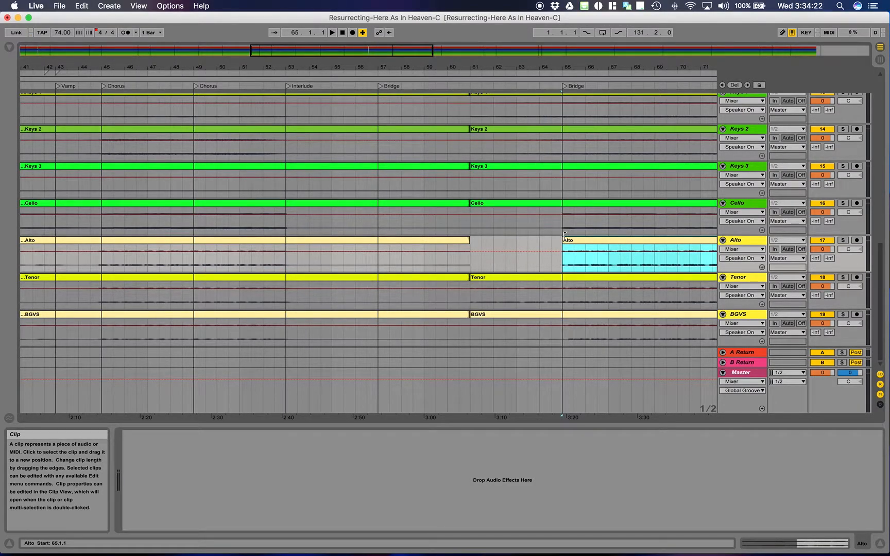
{"action": "left_click", "coordinate": [470, 277]}
{"action": "left_click_drag", "start_coordinate": [470, 277], "coordinate": [569, 276]}
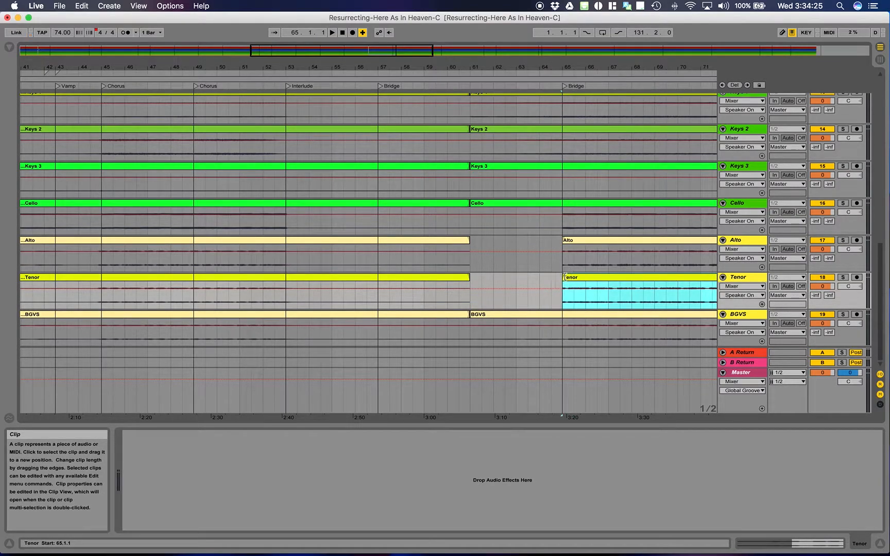
- Play from about bar 59 to listen through the gap in the Alto and Tenor tracks
{"action": "left_click", "coordinate": [447, 83]}
{"action": "left_click", "coordinate": [440, 84]}
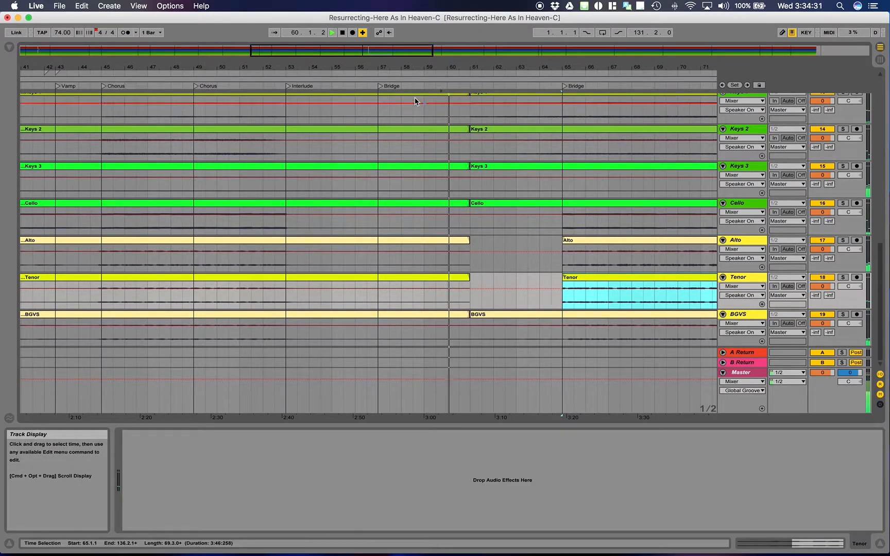
{"action": "left_click", "coordinate": [437, 85]}
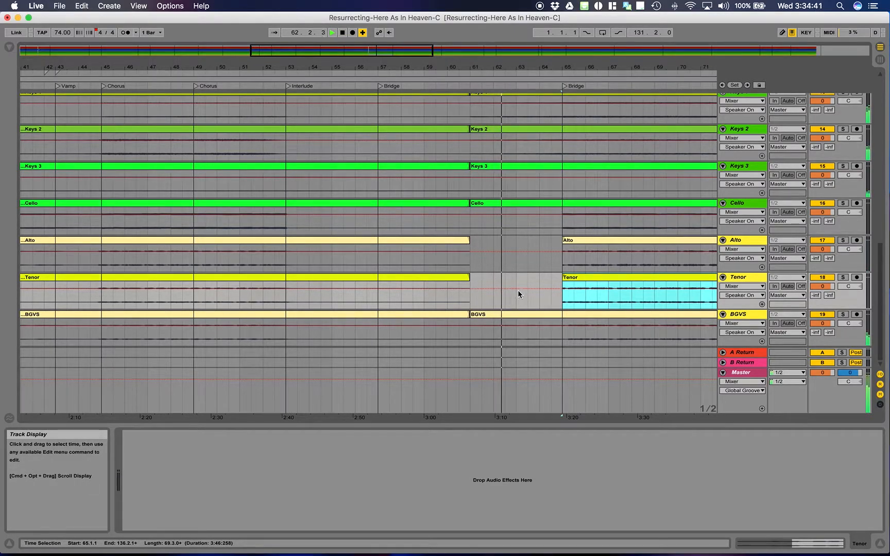
- Extend the ends of the earlier Alto and Tenor clips together to 65.1.1, closing the gap before the trimmed clips
{"action": "left_click", "coordinate": [465, 242]}
{"action": "left_click", "coordinate": [456, 279], "text": "shift"}
{"action": "left_click_drag", "start_coordinate": [466, 238], "coordinate": [563, 234]}
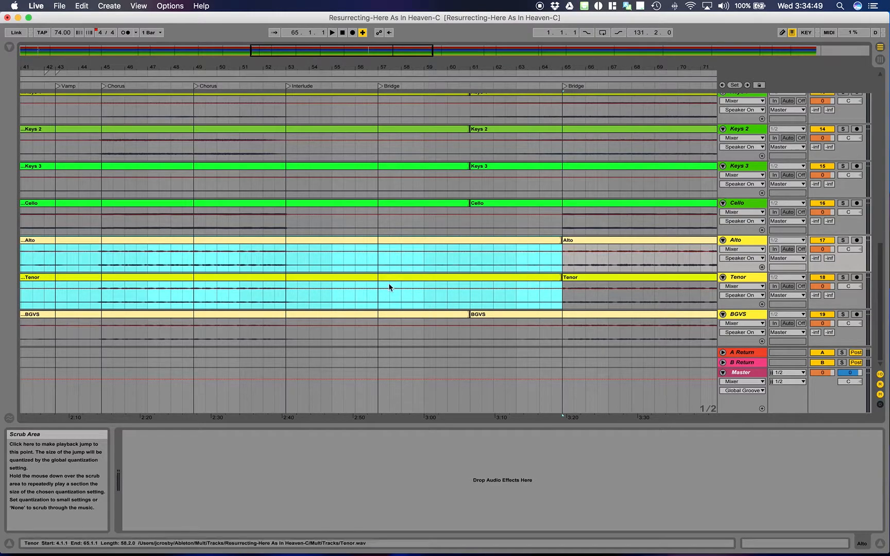
- Play from bar 64 to listen through the Alto and Tenor edit point at the Bridge locator
{"action": "key", "text": "space"}
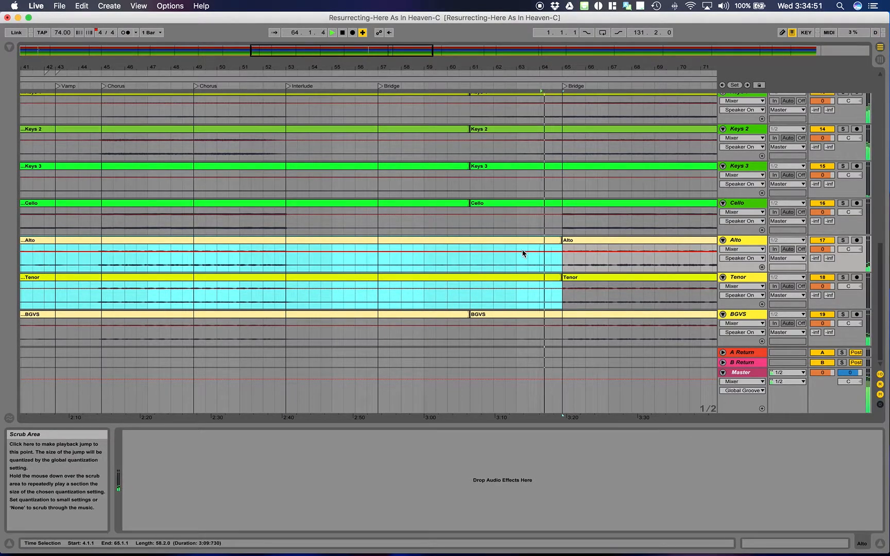
{"action": "left_click", "coordinate": [565, 88]}
{"action": "scroll", "coordinate": [574, 263], "scroll_direction": "right", "scroll_amount": 5}
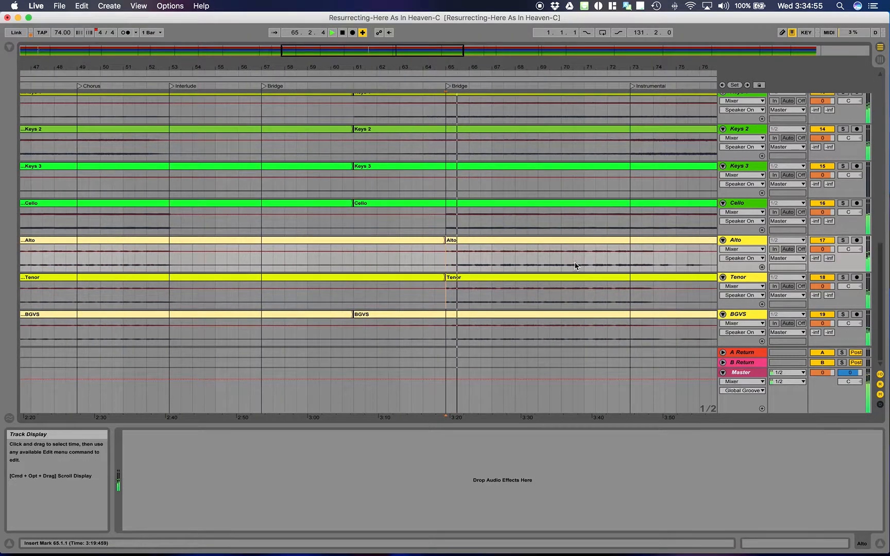
- Look over the tracks from the edited Bridge to Verse-4, ending with the whole song arrangement in view
{"action": "scroll", "coordinate": [532, 223], "scroll_direction": "up", "scroll_amount": 10}
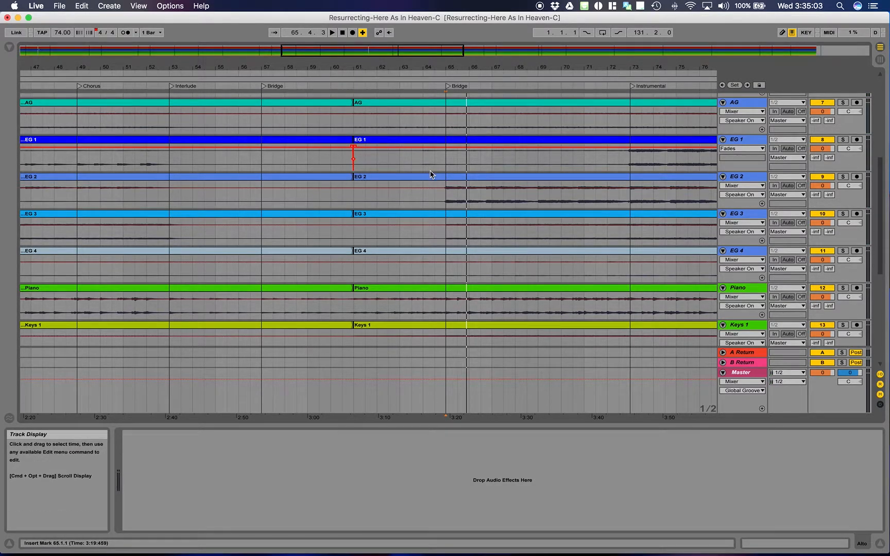
{"action": "scroll", "coordinate": [441, 156], "scroll_direction": "right", "scroll_amount": 8}
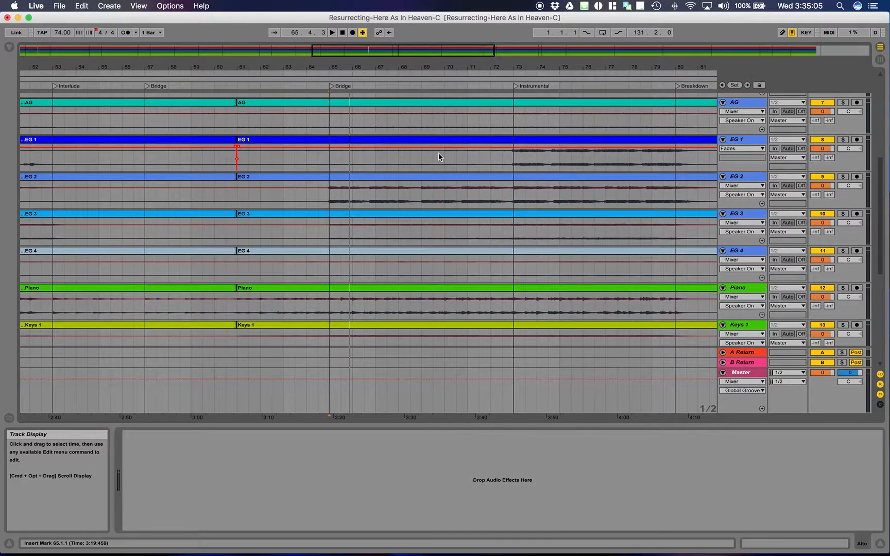
{"action": "scroll", "coordinate": [437, 152], "scroll_direction": "right", "scroll_amount": 2}
{"action": "scroll", "coordinate": [436, 152], "scroll_direction": "down", "scroll_amount": 10}
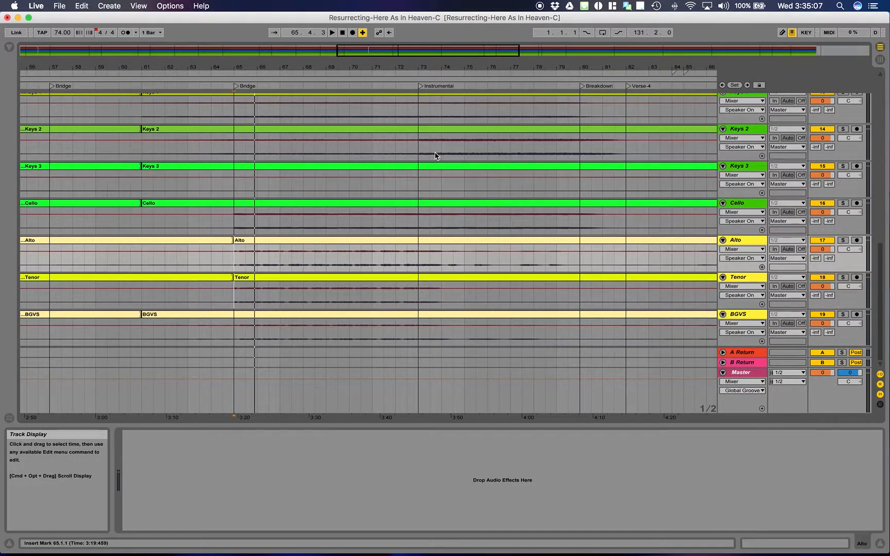
{"action": "scroll", "coordinate": [436, 154], "scroll_direction": "up", "scroll_amount": 10}
{"action": "scroll", "coordinate": [435, 152], "scroll_direction": "right", "scroll_amount": 7}
{"action": "left_click_drag", "start_coordinate": [455, 54], "coordinate": [455, 18]}
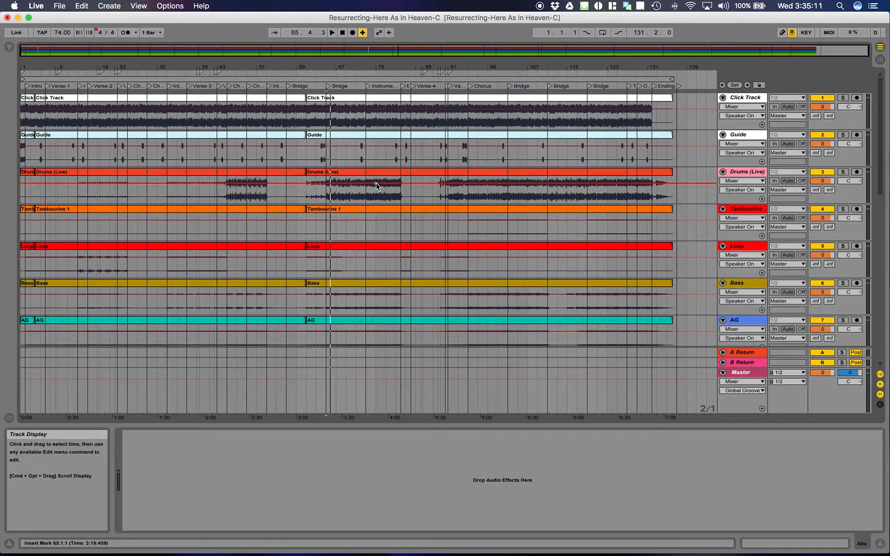